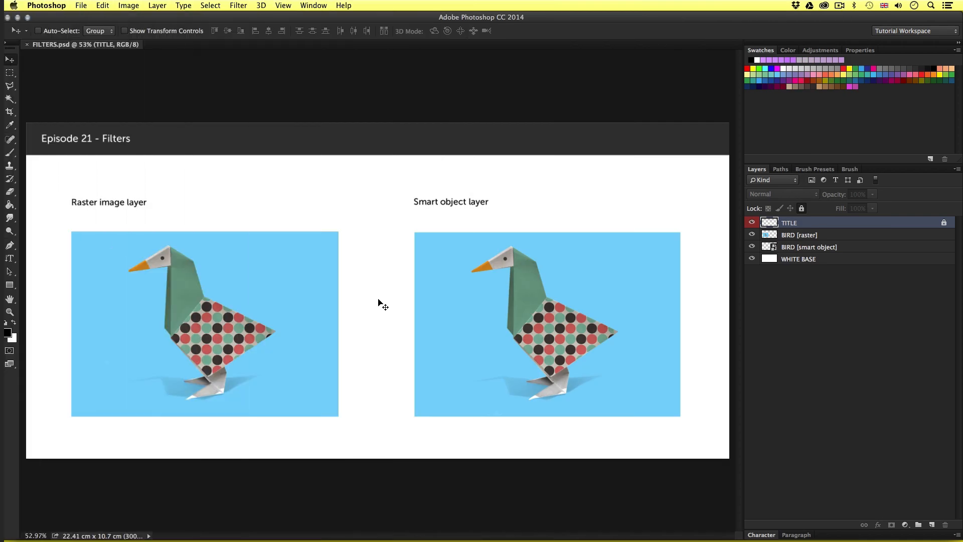
# Switch to Finder and open FILTERS.psd from the 21 – FILTERS folder inside 02 – ESSENTIAL PRACTICE.
pyautogui.press('super+Tab')
pyautogui.press('super+Tab')
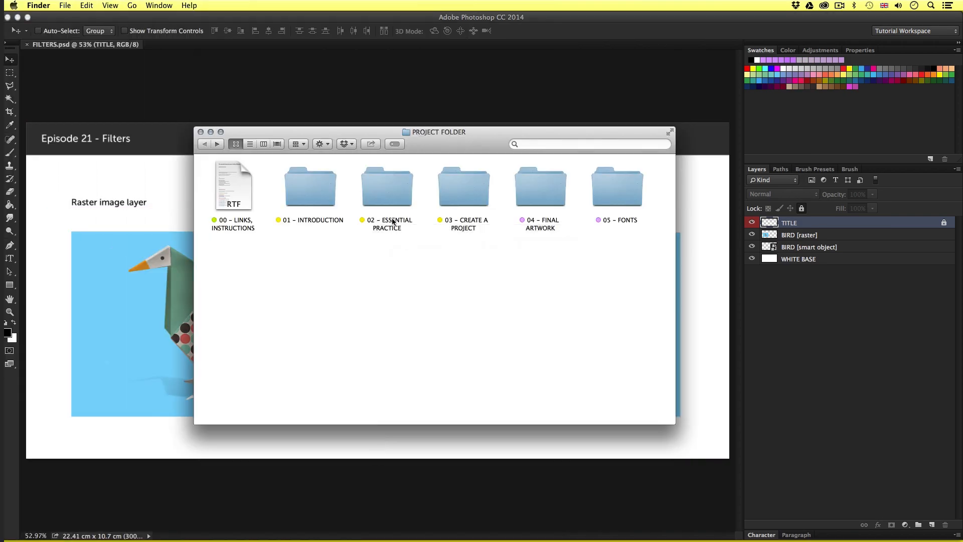
pyautogui.click(388, 186)
pyautogui.doubleClick(389, 185)
pyautogui.click(560, 245)
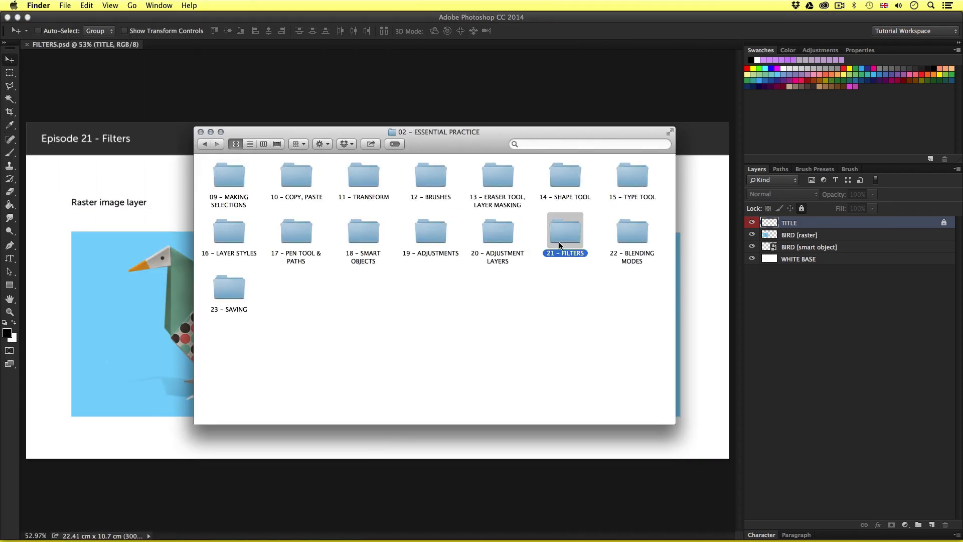
pyautogui.doubleClick(559, 232)
pyautogui.doubleClick(228, 175)
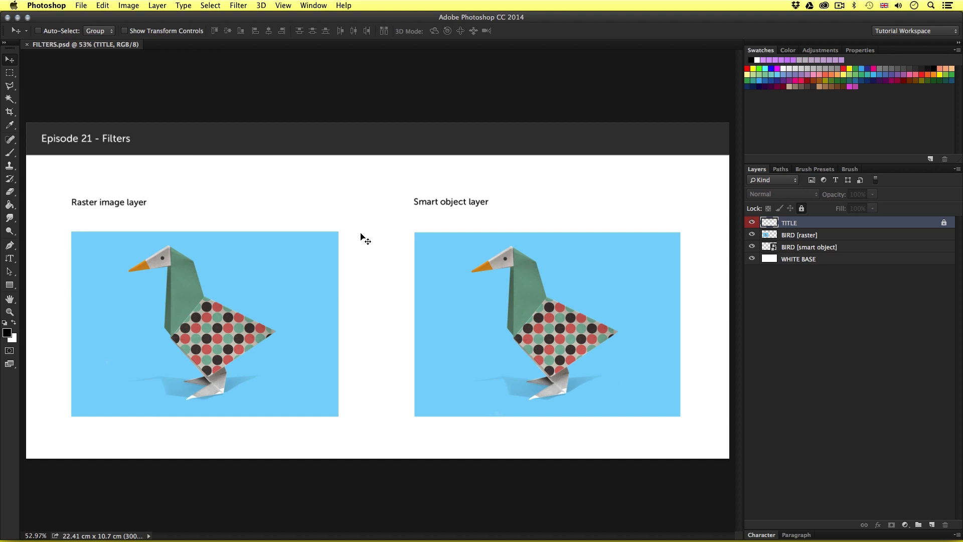
pyautogui.click(238, 5)
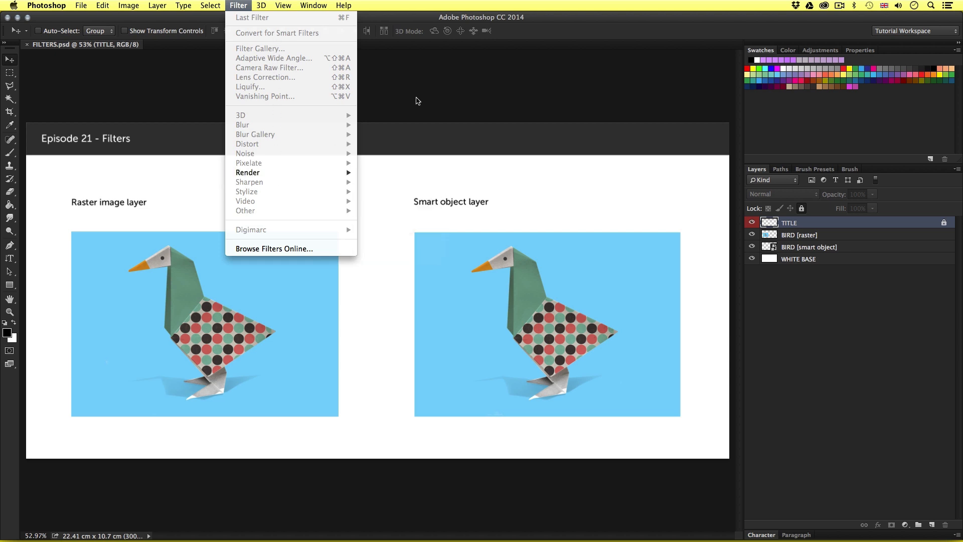
pyautogui.click(416, 101)
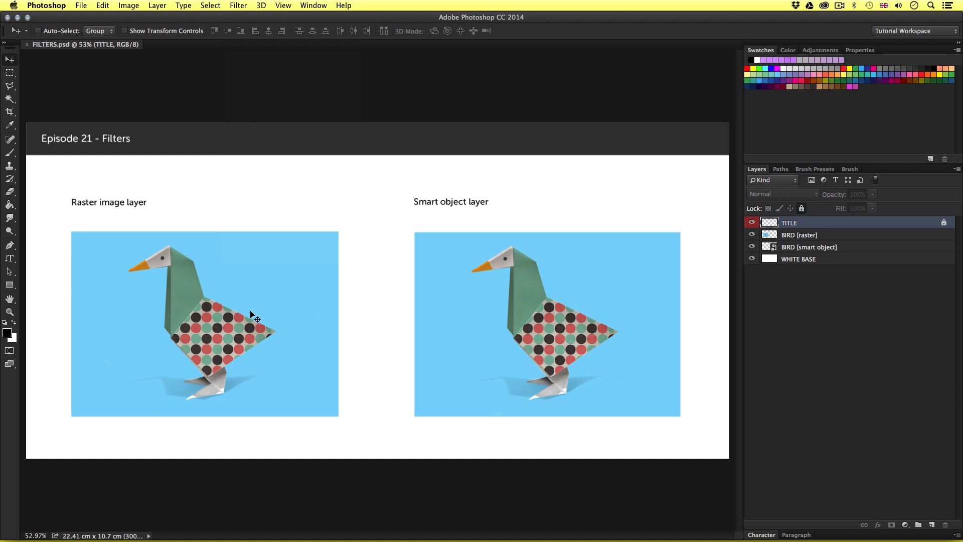
# Select the BIRD [raster] layer and briefly hide and show it to check its content.
pyautogui.press('z')
pyautogui.moveTo(201, 300); pyautogui.dragTo(386, 279)
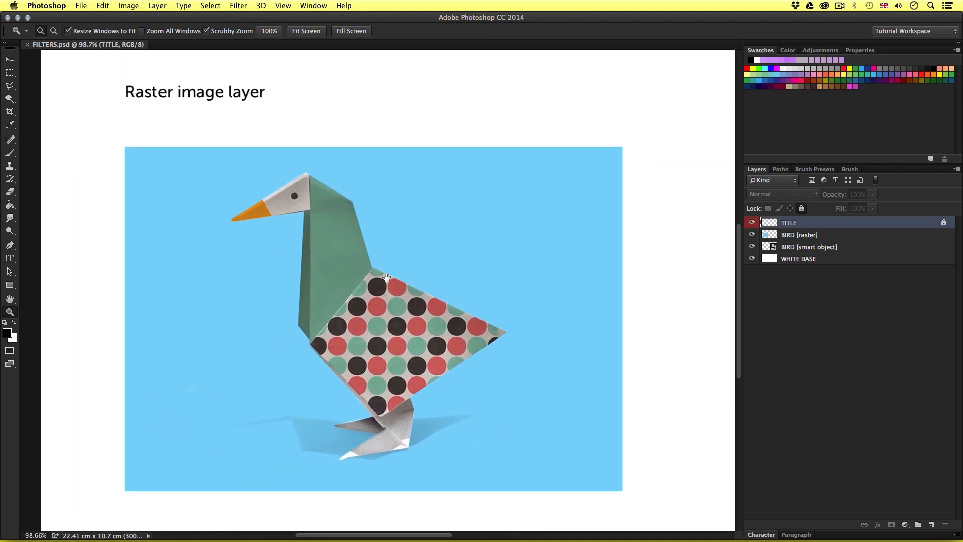
pyautogui.press('v')
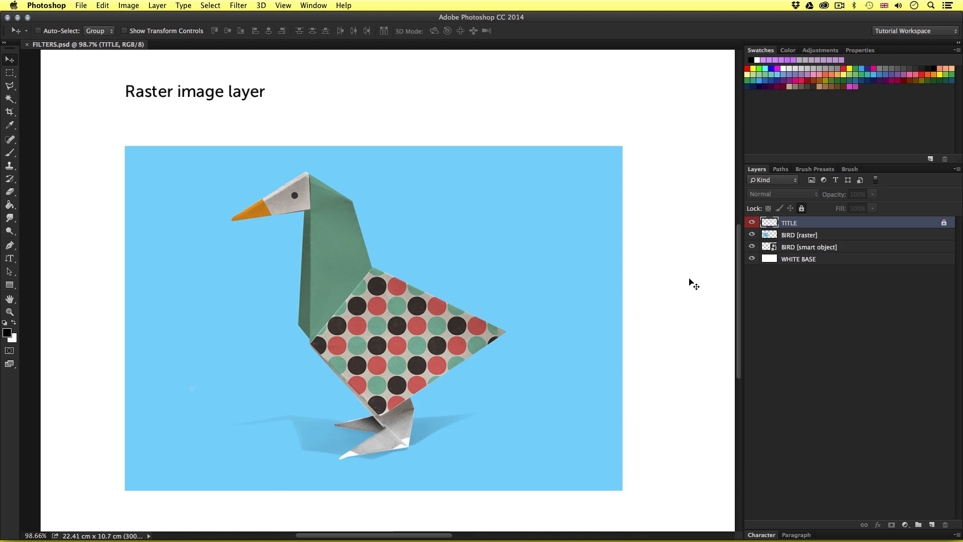
pyautogui.click(851, 238)
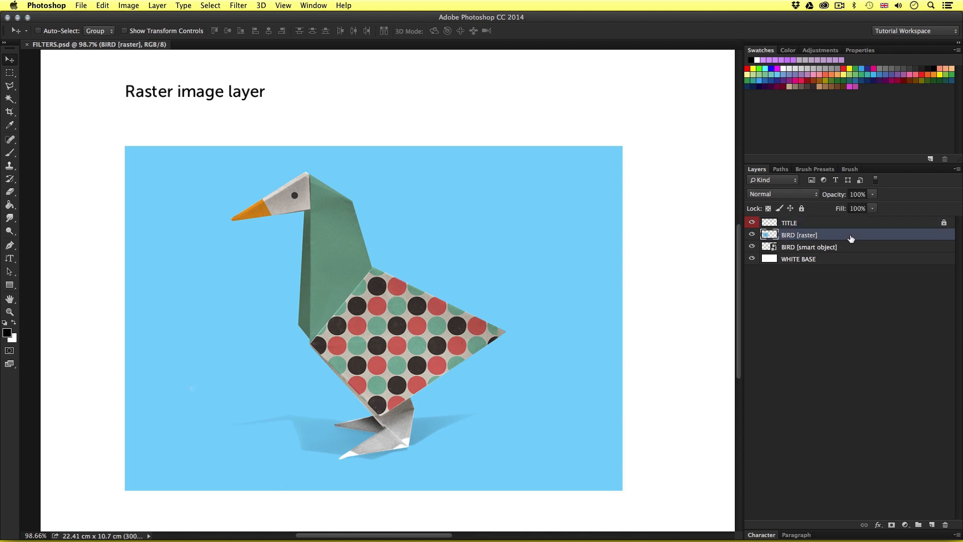
pyautogui.click(752, 236)
pyautogui.click(752, 235)
# Open the Filter Gallery for the raster bird layer, centre the bird in the preview and shrink the gallery window slightly.
pyautogui.click(243, 6)
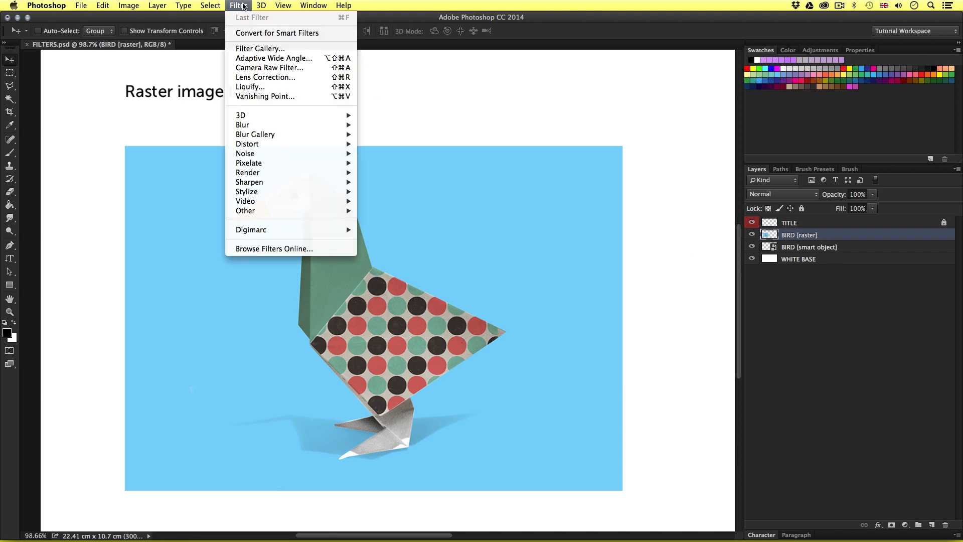
pyautogui.click(266, 50)
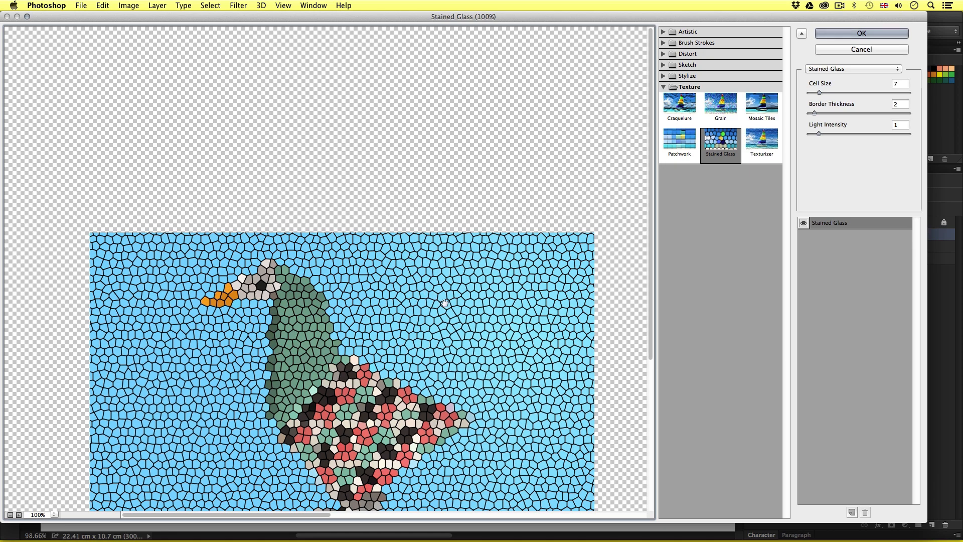
pyautogui.moveTo(446, 304); pyautogui.dragTo(440, 172)
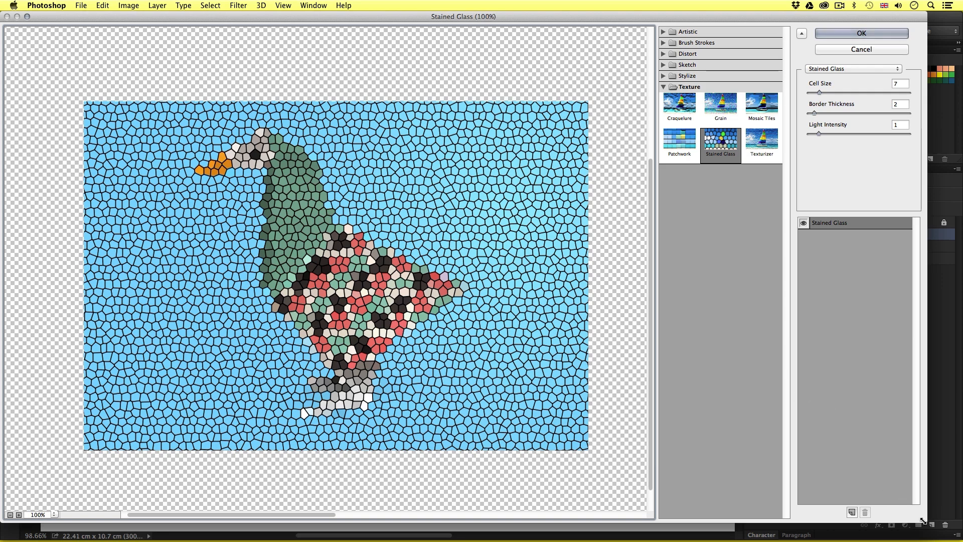
pyautogui.moveTo(915, 516); pyautogui.dragTo(882, 493)
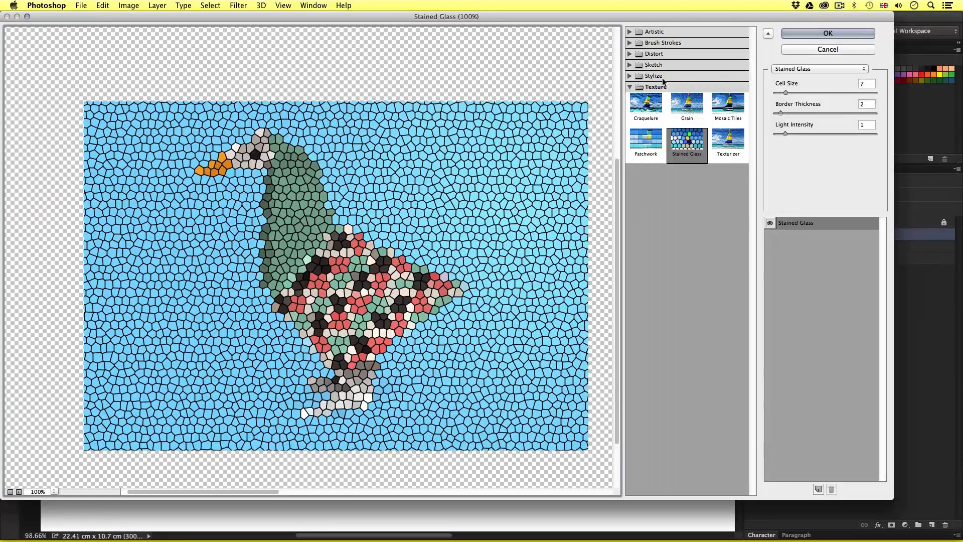
# Expand the Artistic, Brush Strokes, Distort, Sketch and Stylize filter categories in the gallery.
pyautogui.click(630, 32)
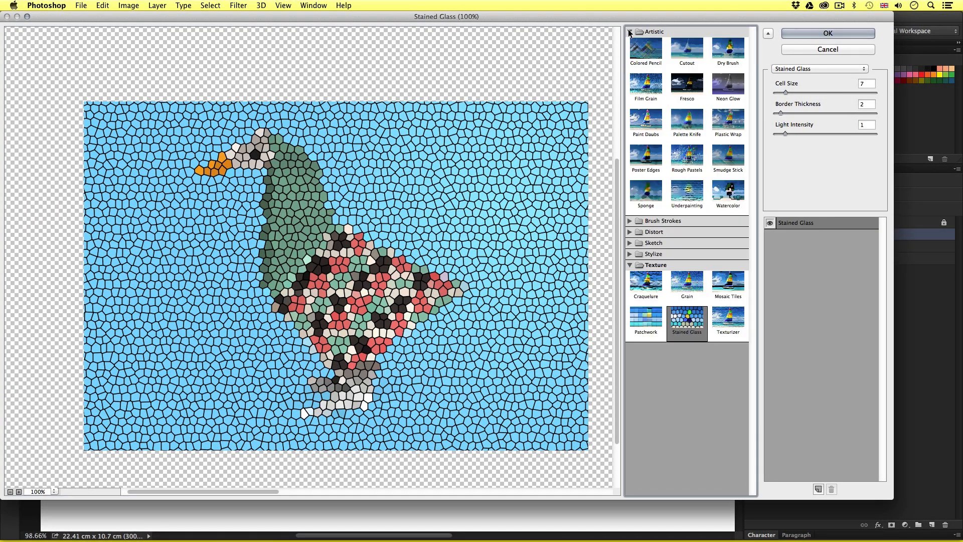
pyautogui.click(630, 221)
pyautogui.click(630, 338)
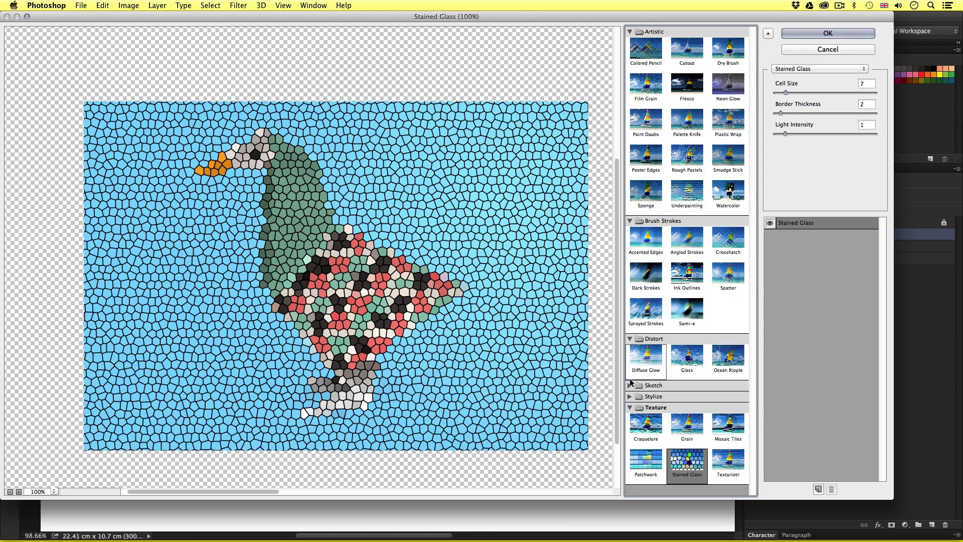
pyautogui.click(630, 384)
pyautogui.scroll(-4, 631, 401)
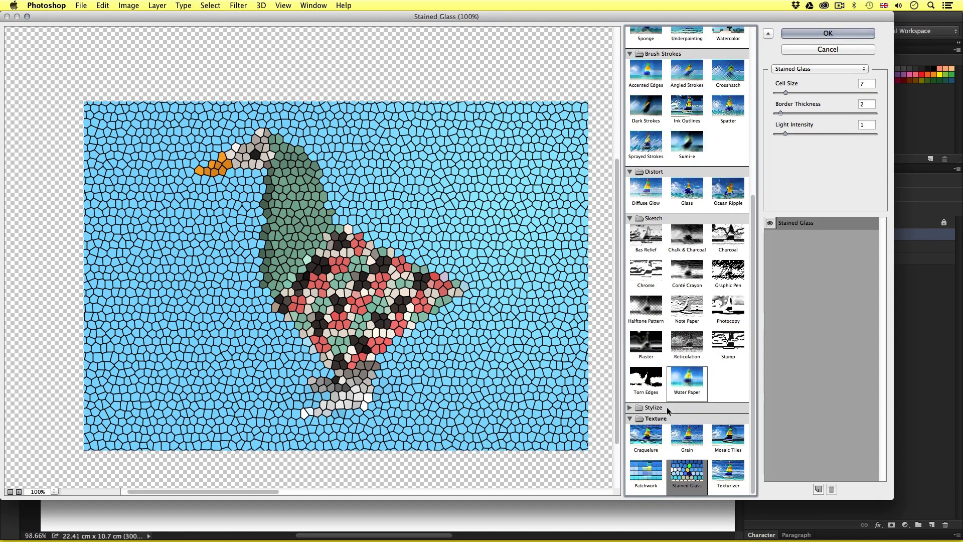
pyautogui.click(630, 408)
pyautogui.scroll(6, 690, 197)
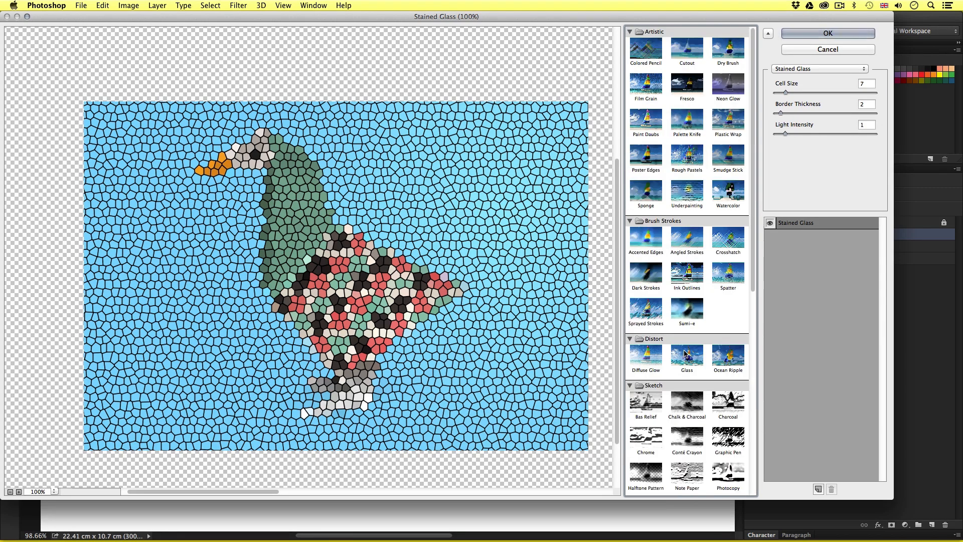
# Preview the Underpainting, Poster Edges, Ink Outlines, Watercolor and Spatter filters on the bird image.
pyautogui.click(690, 196)
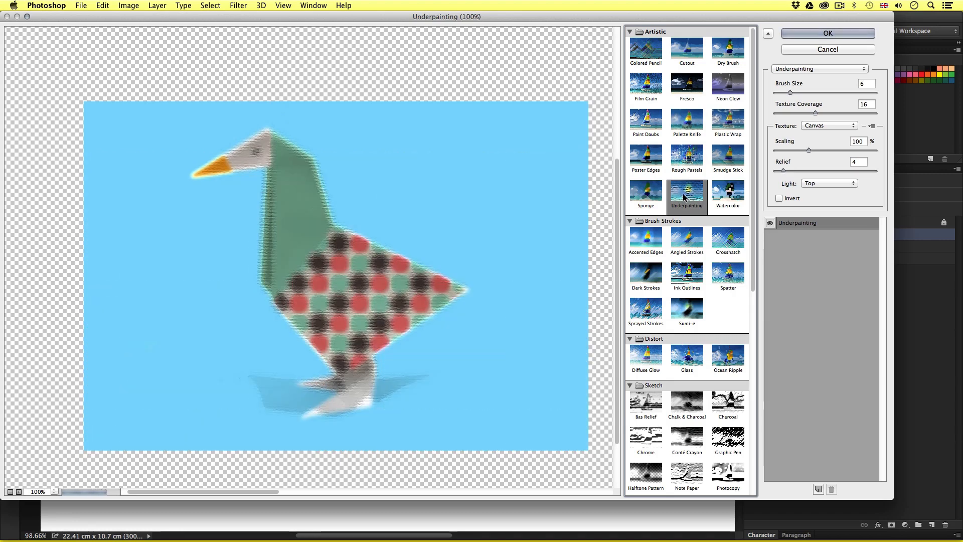
pyautogui.click(640, 158)
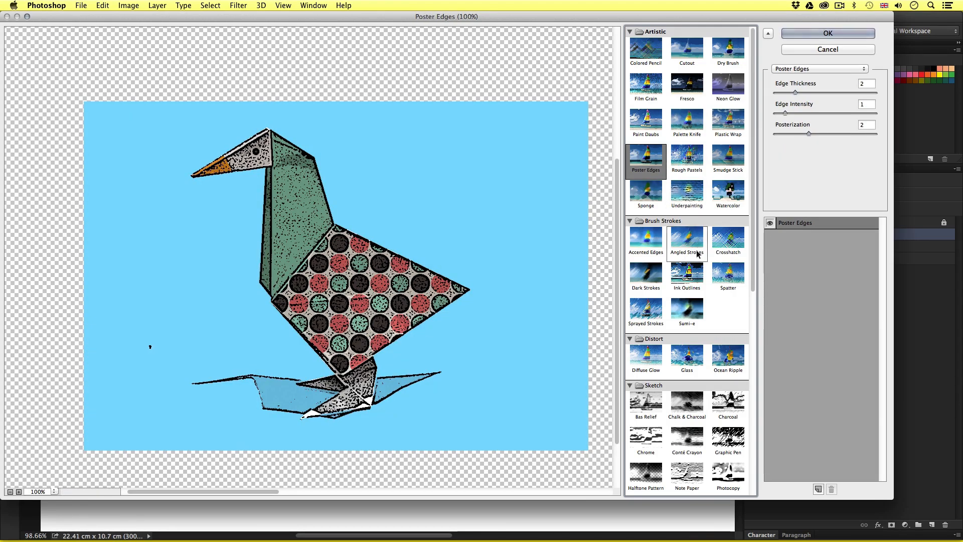
pyautogui.click(695, 274)
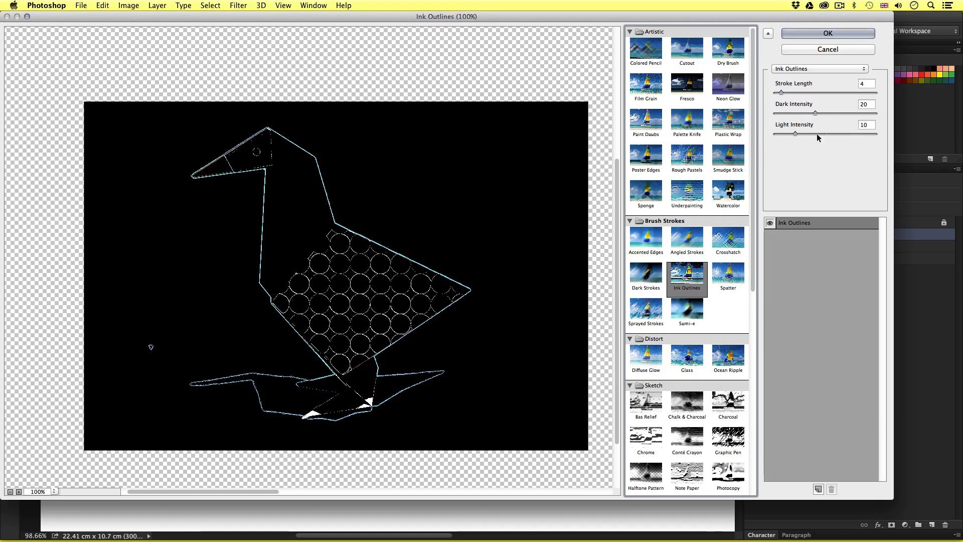
pyautogui.click(730, 193)
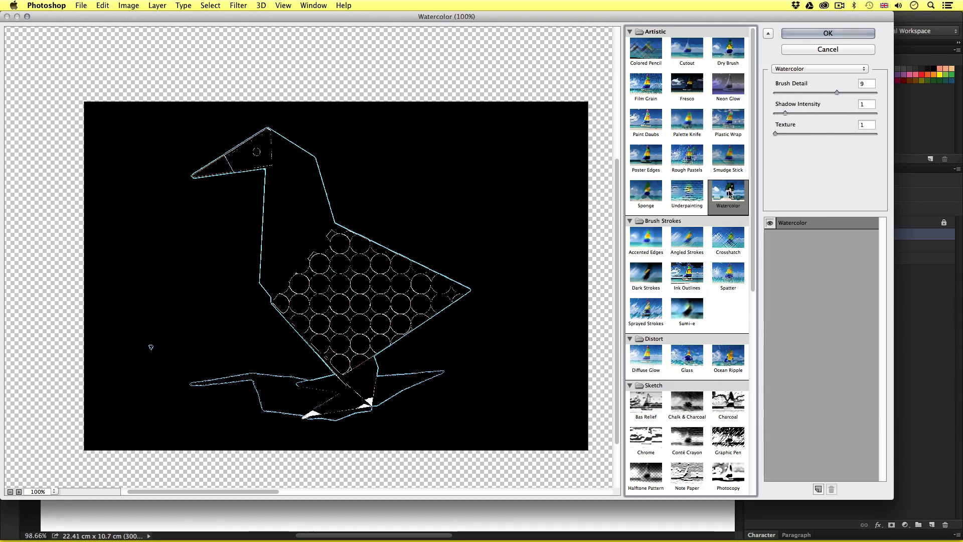
pyautogui.click(726, 282)
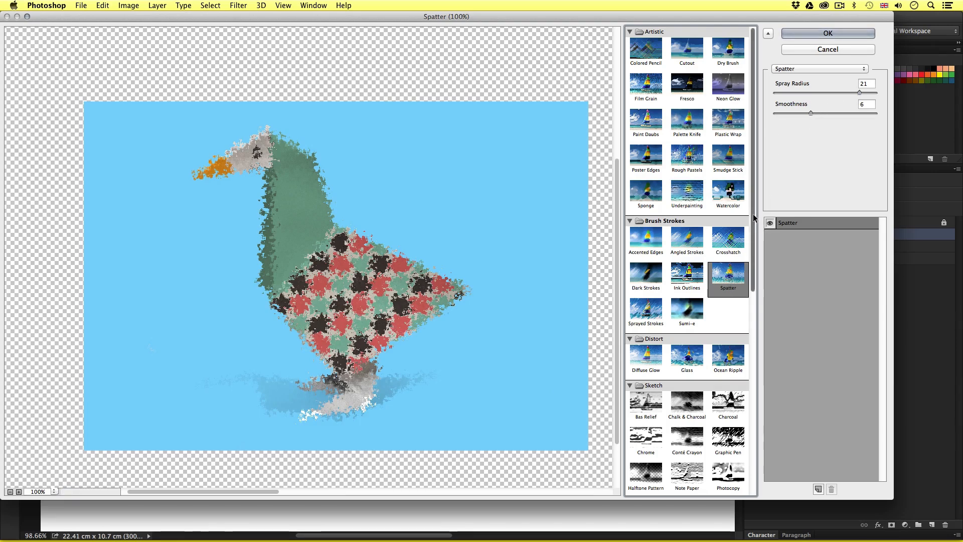
# Apply the Stamp filter to the raster bird with Light/Dark Balance 41 and Smoothness 7, and undo it.
pyautogui.moveTo(753, 210); pyautogui.dragTo(753, 388)
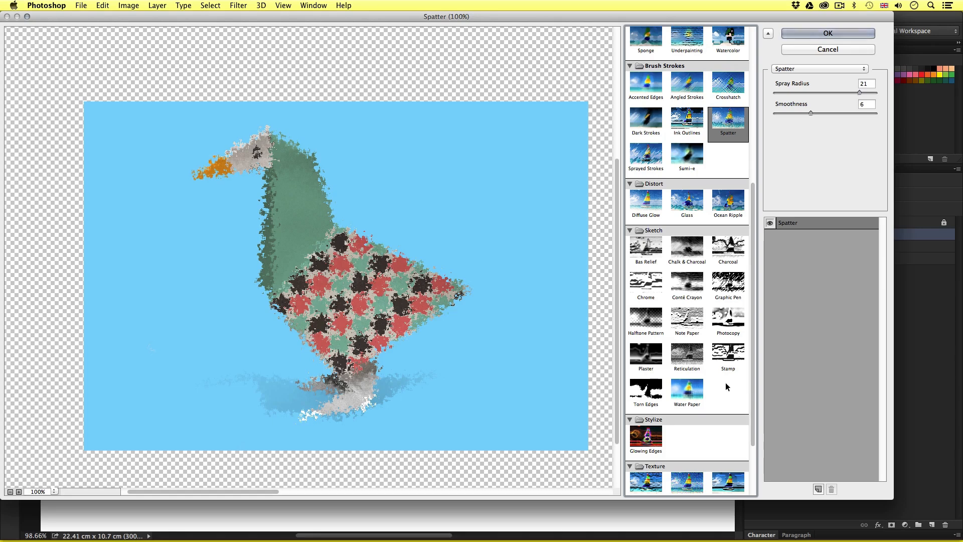
pyautogui.click(727, 355)
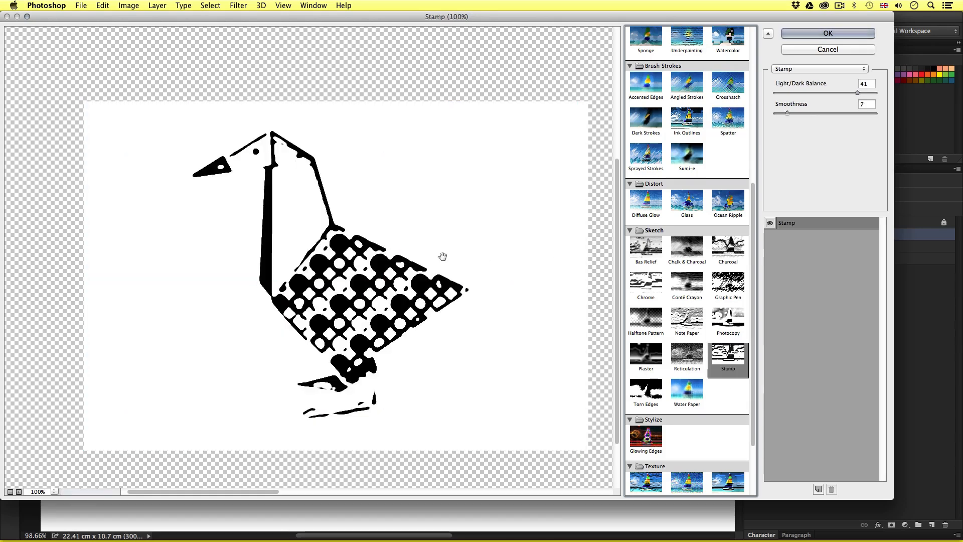
pyautogui.moveTo(856, 92)
pyautogui.mouseDown()
pyautogui.moveTo(833, 93)
pyautogui.moveTo(854, 92)
pyautogui.mouseUp()
pyautogui.click(788, 112)
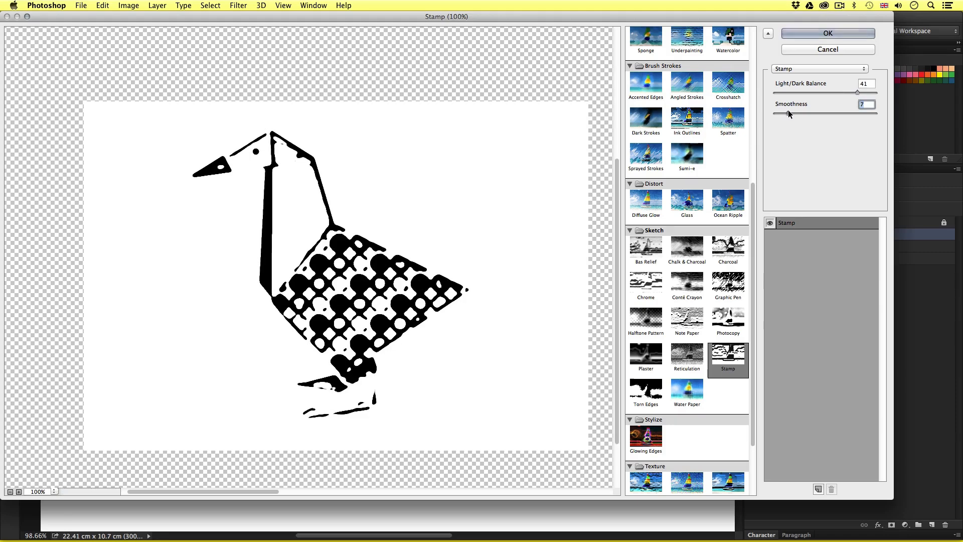
pyautogui.click(858, 32)
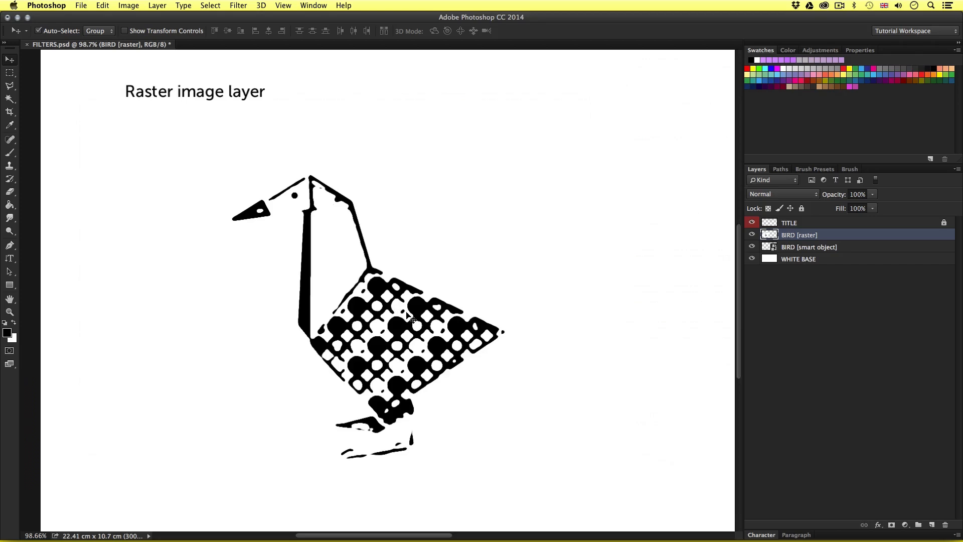
pyautogui.press('super+z')
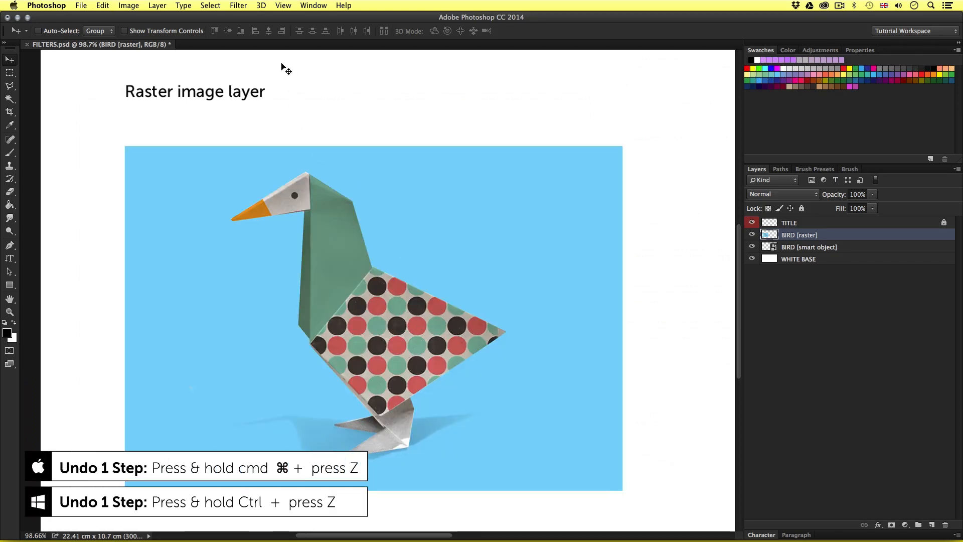
# Apply a Gaussian Blur with a 6.0 pixel radius to the BIRD [raster] layer, and undo it.
pyautogui.click(237, 5)
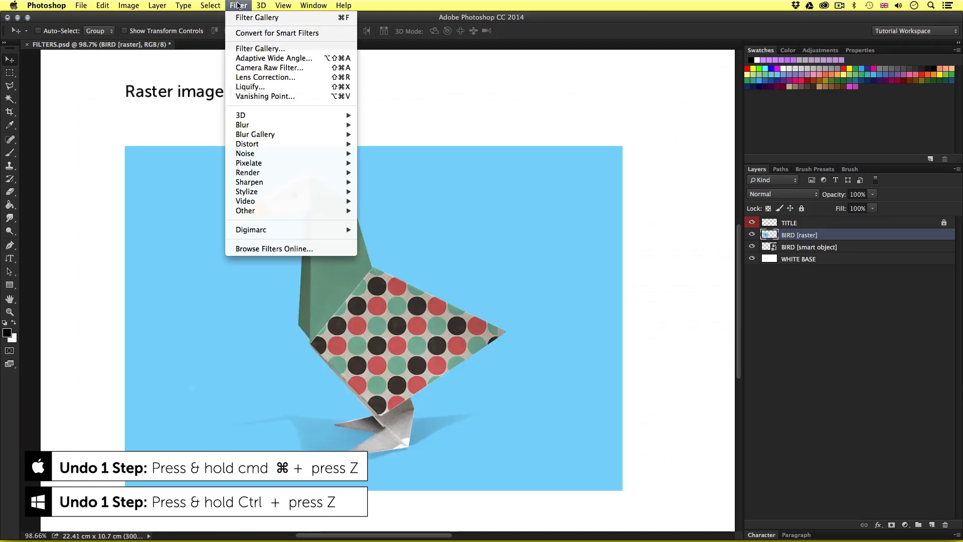
pyautogui.moveTo(300, 126)
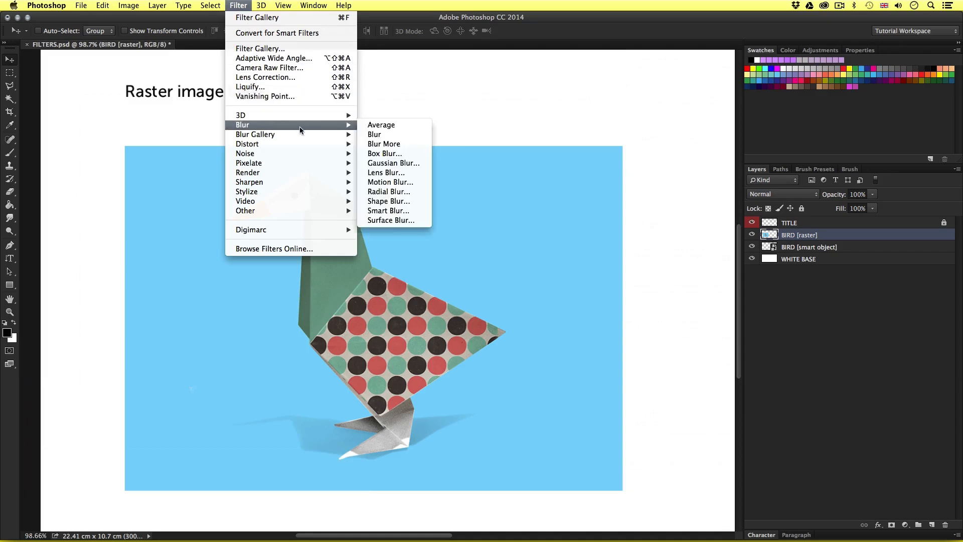
pyautogui.click(401, 164)
pyautogui.moveTo(602, 200); pyautogui.dragTo(556, 191)
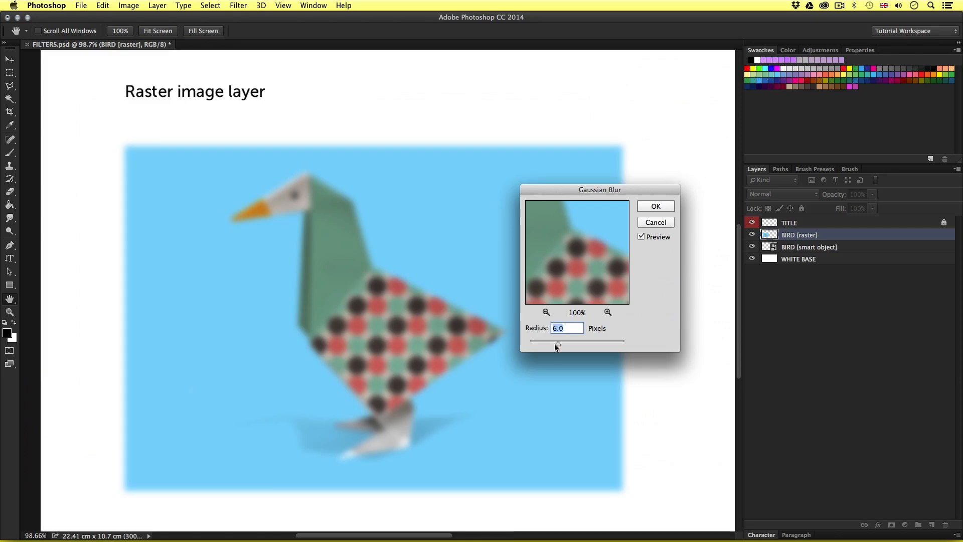
pyautogui.moveTo(544, 342)
pyautogui.mouseDown()
pyautogui.moveTo(590, 342)
pyautogui.moveTo(549, 342)
pyautogui.moveTo(558, 342)
pyautogui.mouseUp()
pyautogui.click(665, 206)
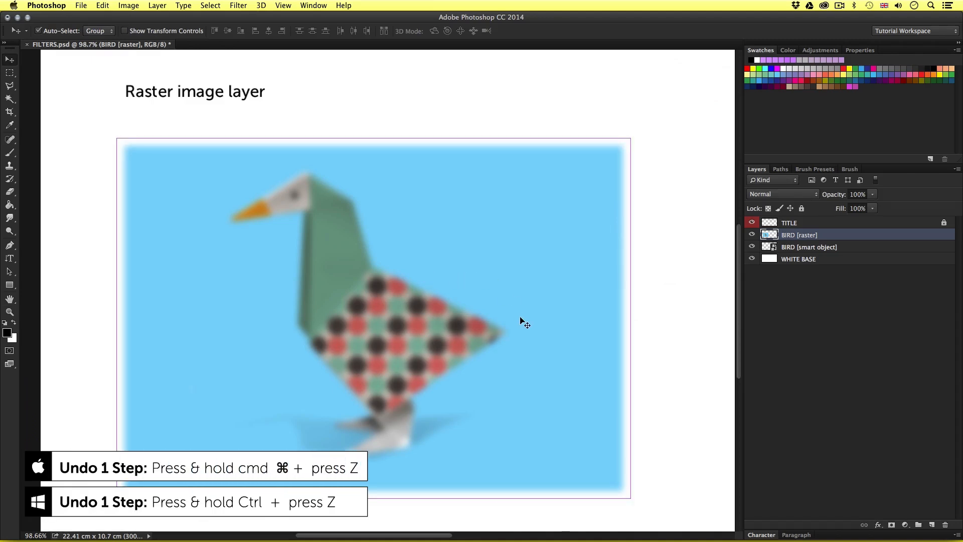
pyautogui.press('super+z')
# Apply the Sharpen More filter to the BIRD [raster] layer, and undo it.
pyautogui.click(240, 5)
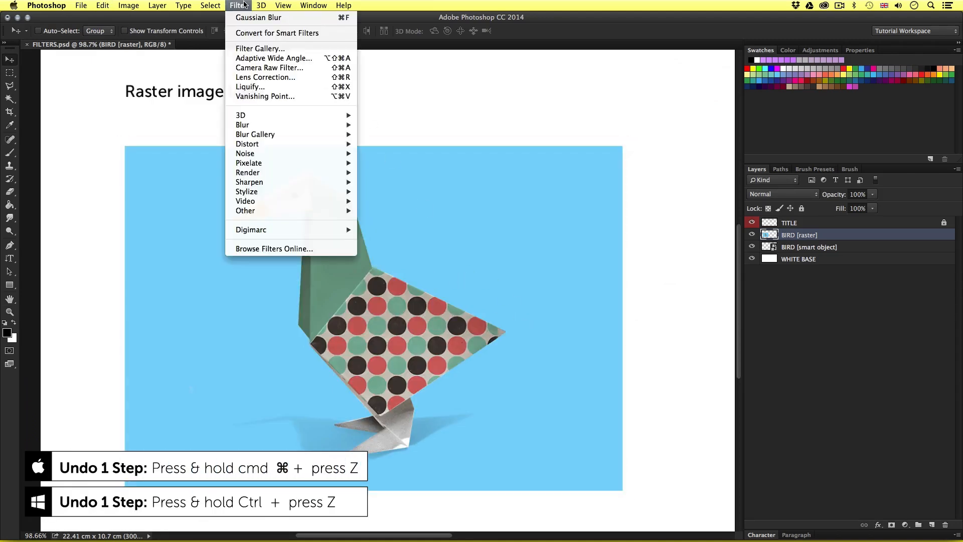
pyautogui.moveTo(326, 182)
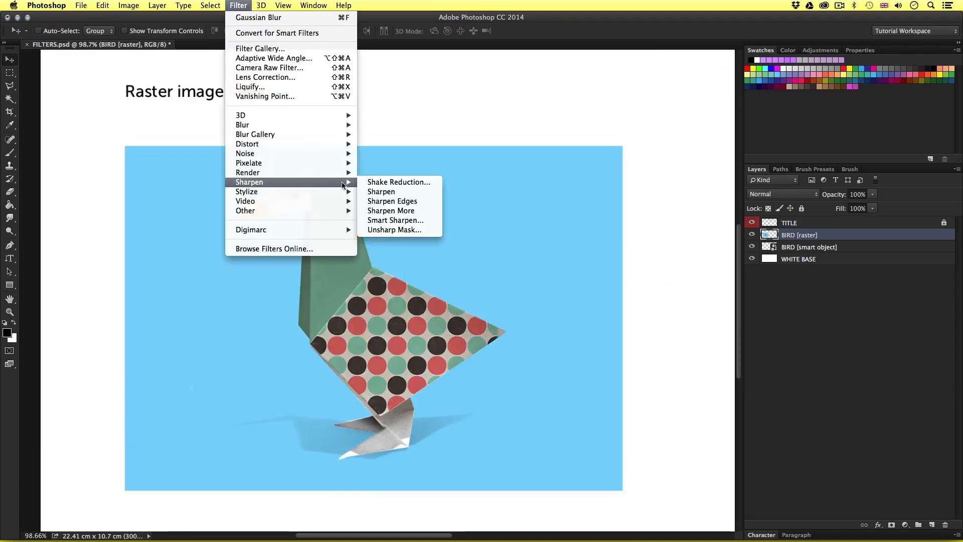
pyautogui.click(424, 211)
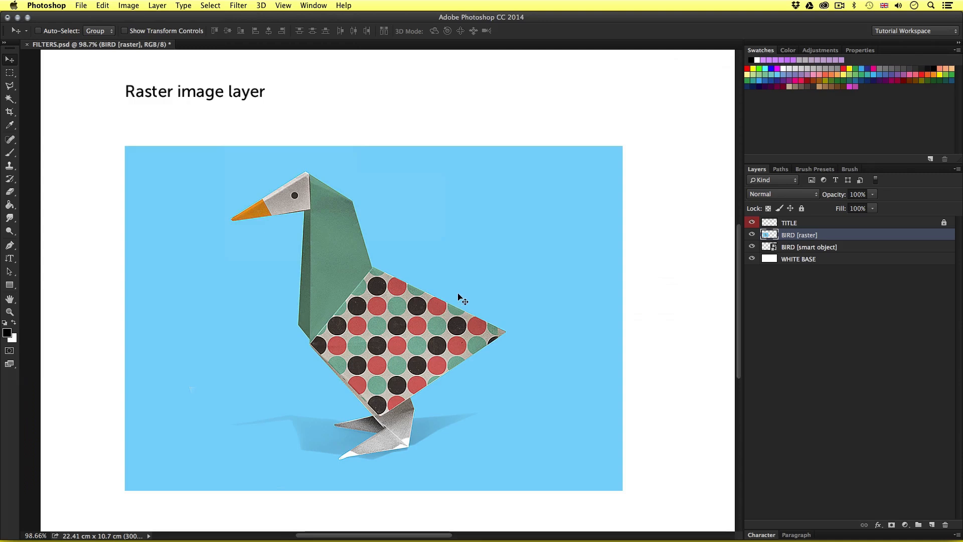
pyautogui.press('super')
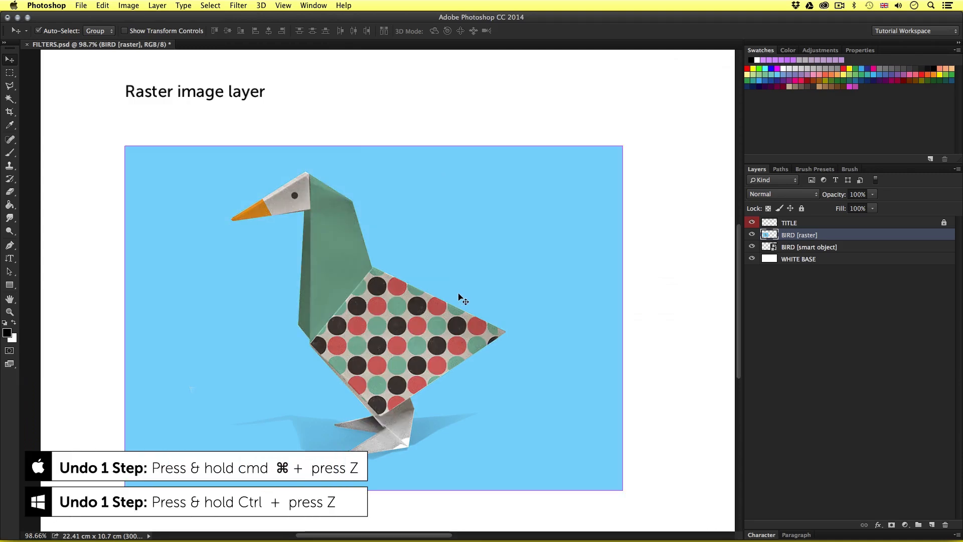
pyautogui.press('super+z')
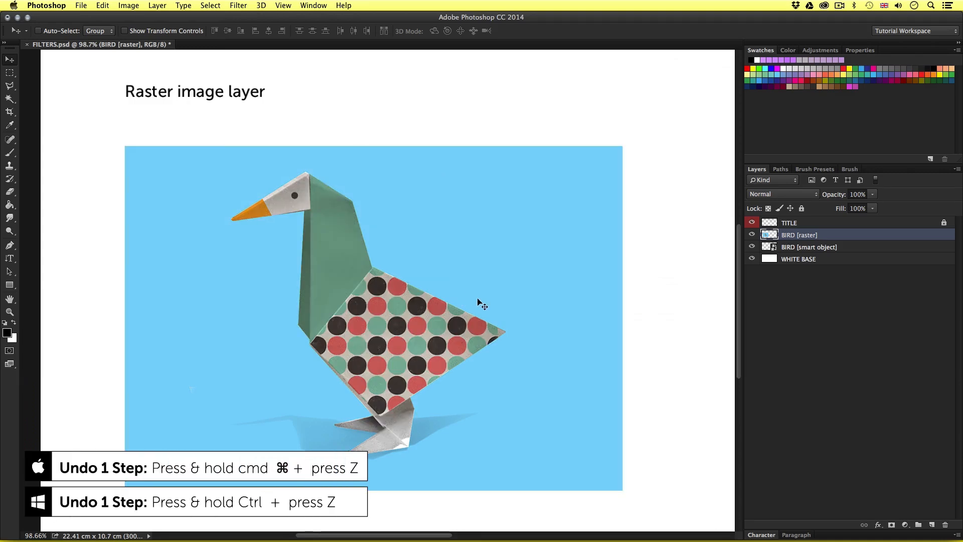
# Apply a Mosaic filter with a cell size of 16 square to the BIRD [raster] layer.
pyautogui.click(239, 5)
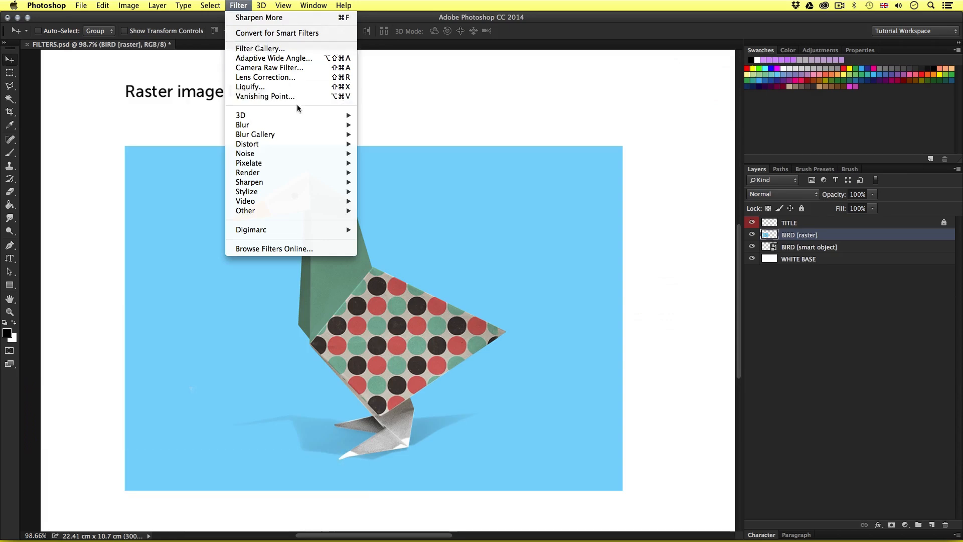
pyautogui.moveTo(306, 162)
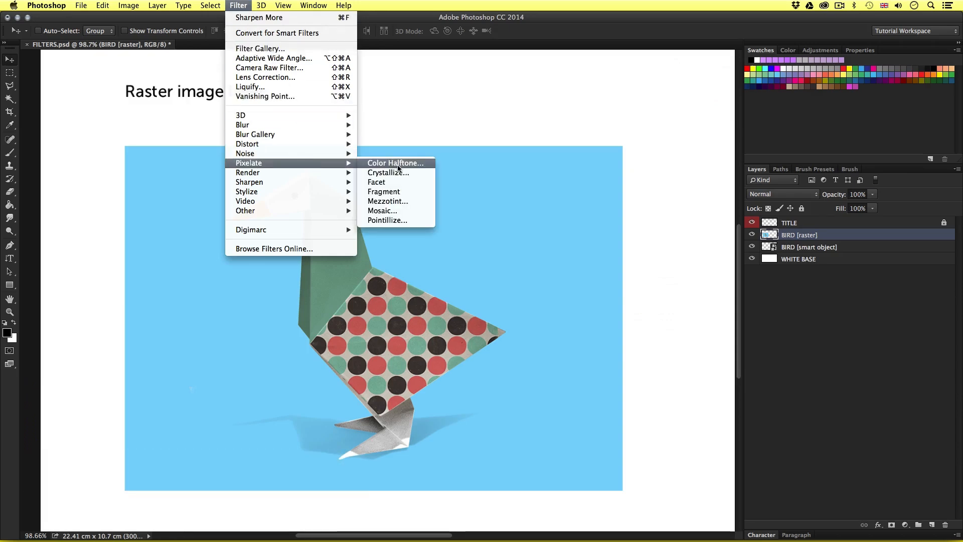
pyautogui.click(396, 210)
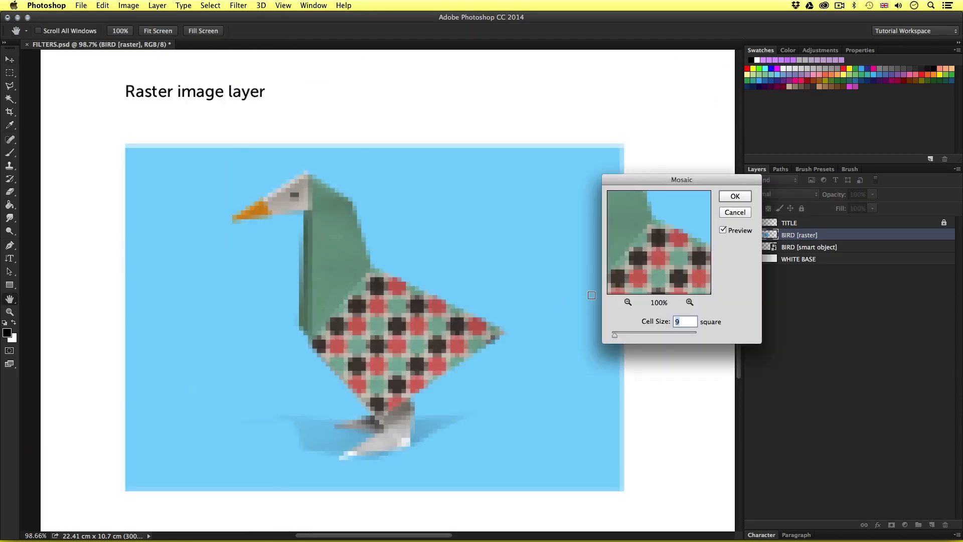
pyautogui.moveTo(628, 332)
pyautogui.mouseDown()
pyautogui.moveTo(672, 332)
pyautogui.moveTo(616, 332)
pyautogui.mouseUp()
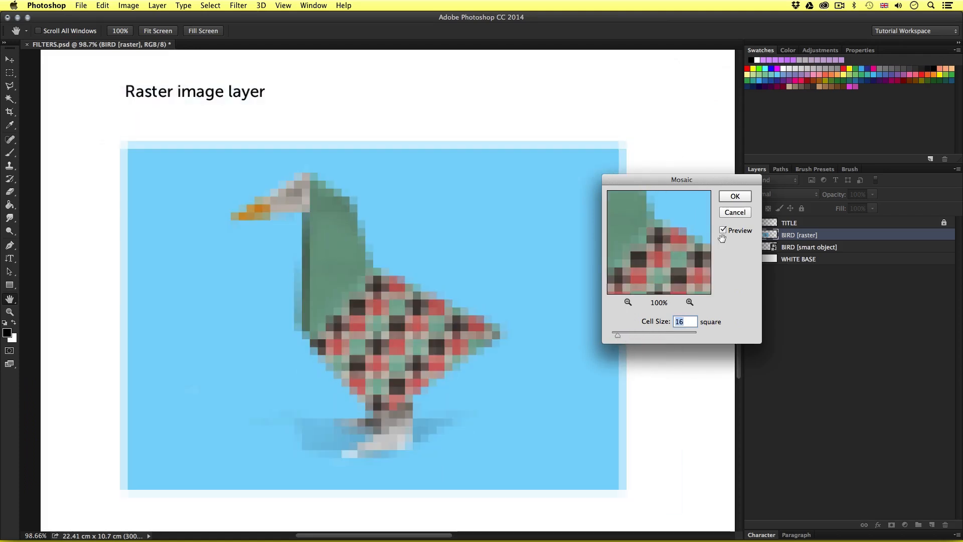
pyautogui.click(735, 196)
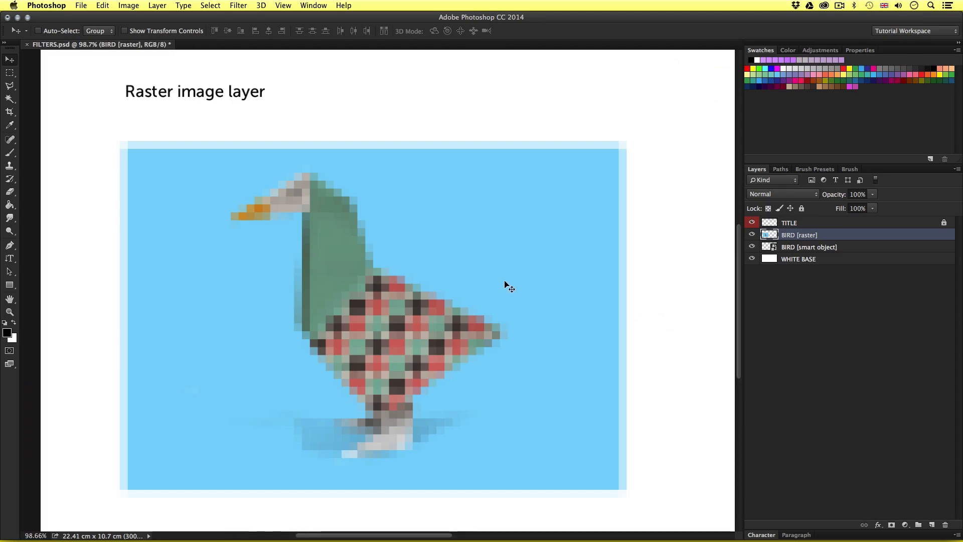
# Select the BIRD [smart object] layer and open the Filter Gallery with its Texture filters expanded.
pyautogui.hscroll(10, 649, 280)
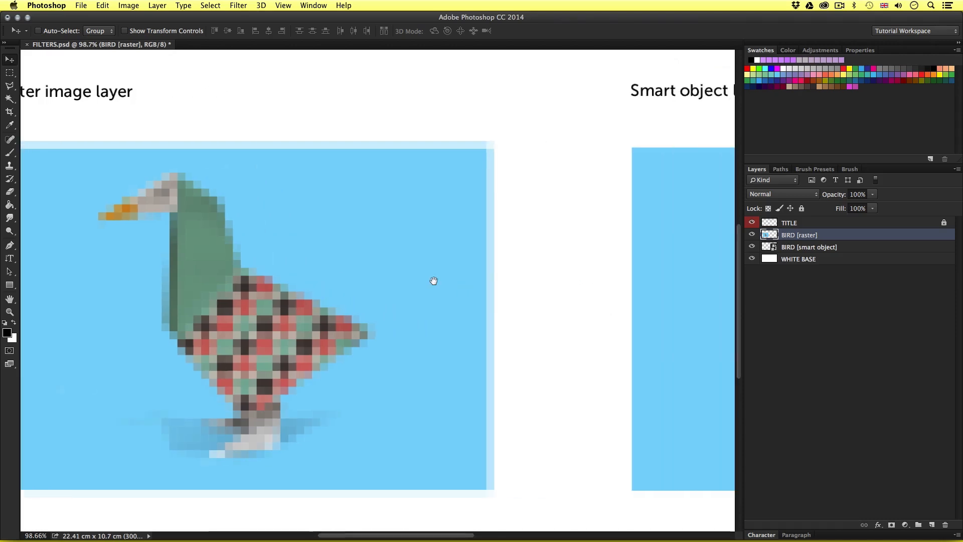
pyautogui.hscroll(6, 607, 281)
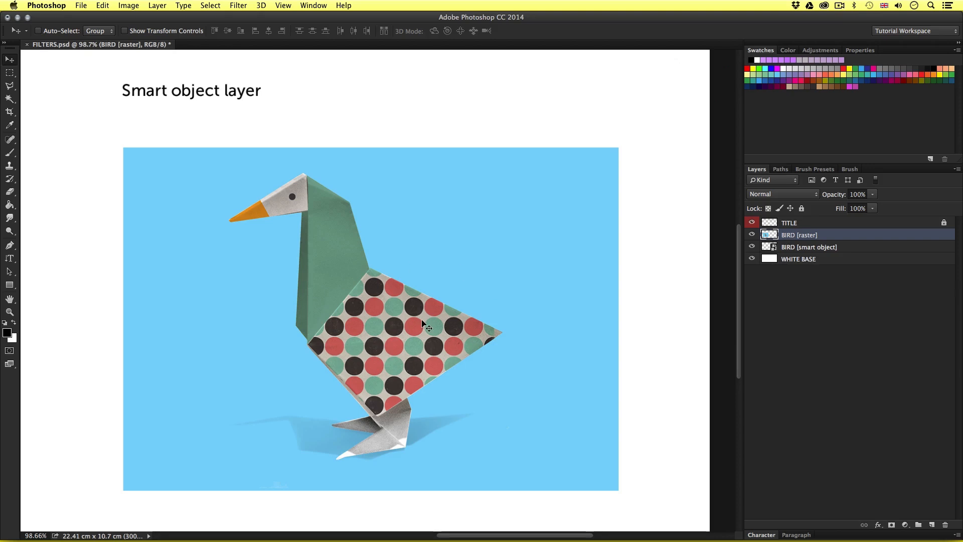
pyautogui.click(870, 248)
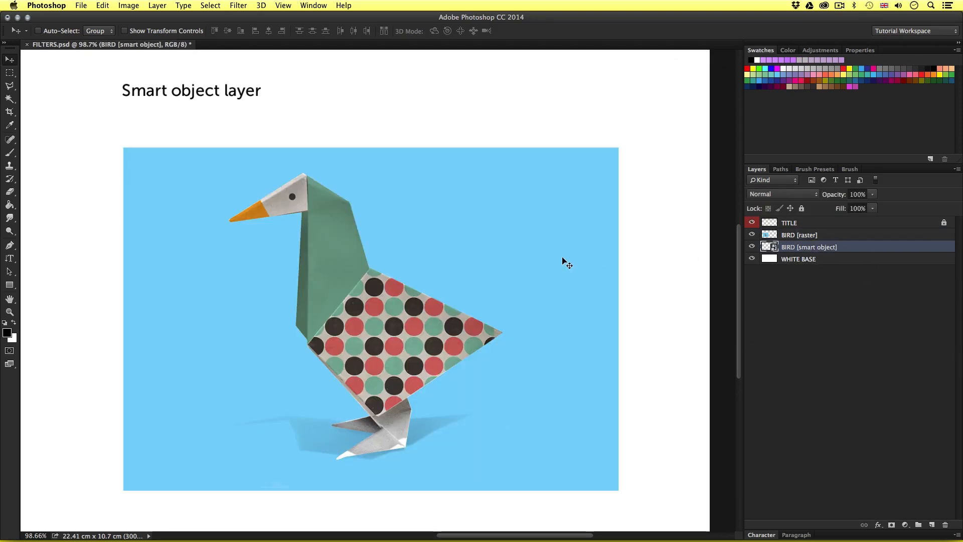
pyautogui.click(240, 5)
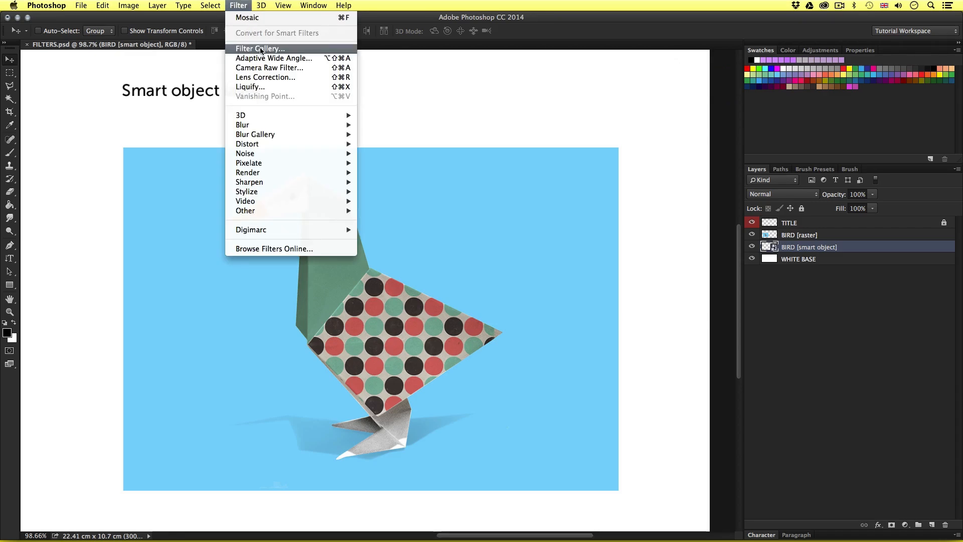
pyautogui.click(260, 49)
pyautogui.moveTo(342, 14); pyautogui.dragTo(368, 36)
pyautogui.click(672, 283)
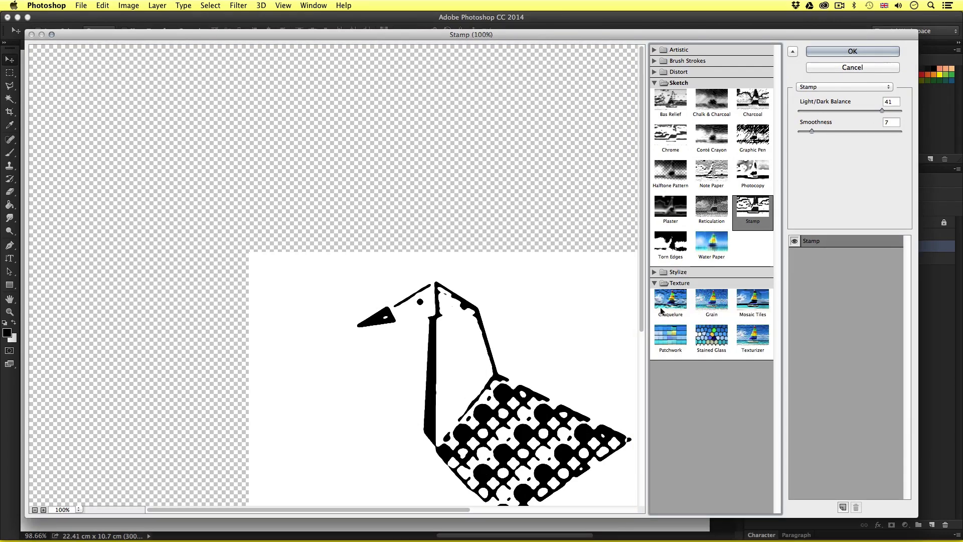
# Apply the Stained Glass filter with Cell Size 7, Border Thickness 2 and Light Intensity 1 to the smart object bird.
pyautogui.click(716, 334)
pyautogui.moveTo(546, 394); pyautogui.dragTo(348, 230)
pyautogui.click(811, 109)
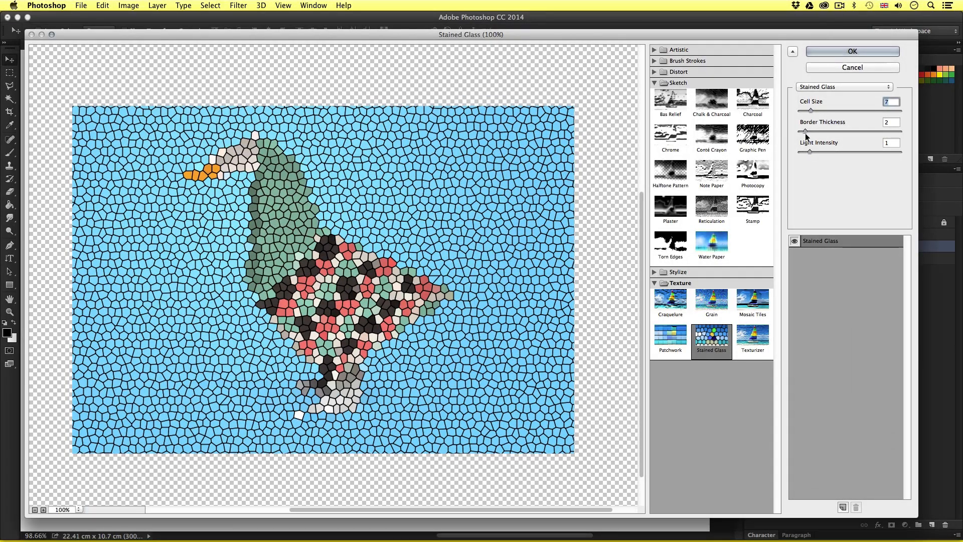
pyautogui.click(805, 132)
pyautogui.click(809, 151)
pyautogui.click(853, 51)
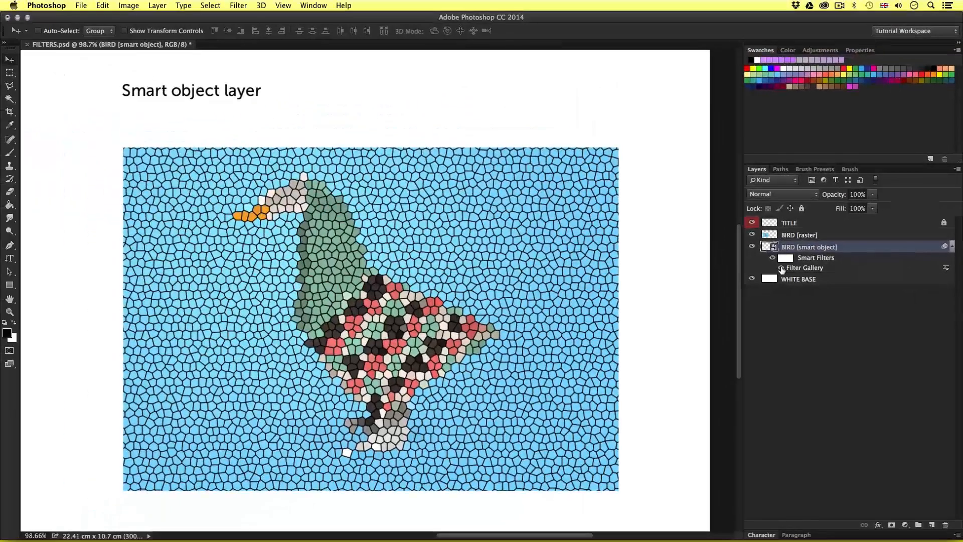
# Hide the Filter Gallery smart filter on the smart object bird and show it again to compare.
pyautogui.click(781, 269)
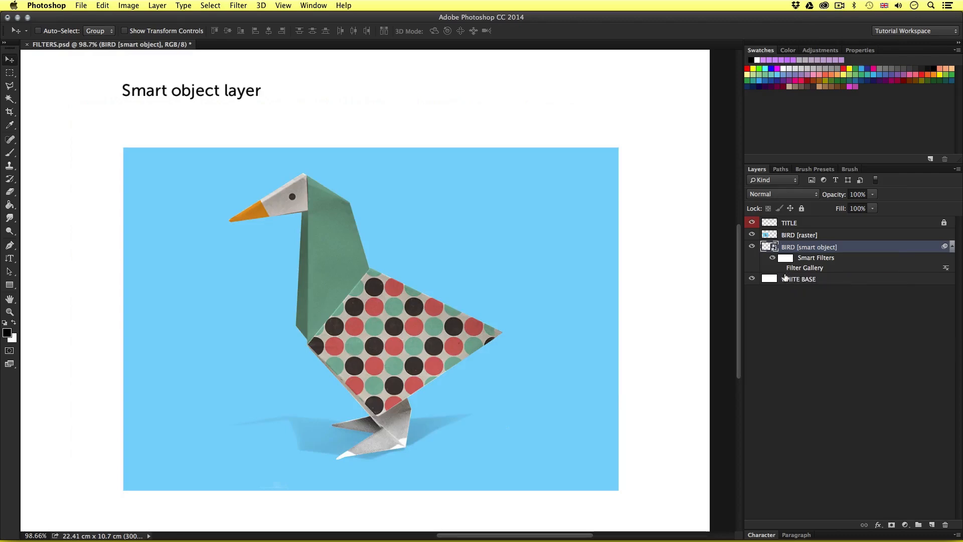
pyautogui.click(781, 269)
pyautogui.click(781, 268)
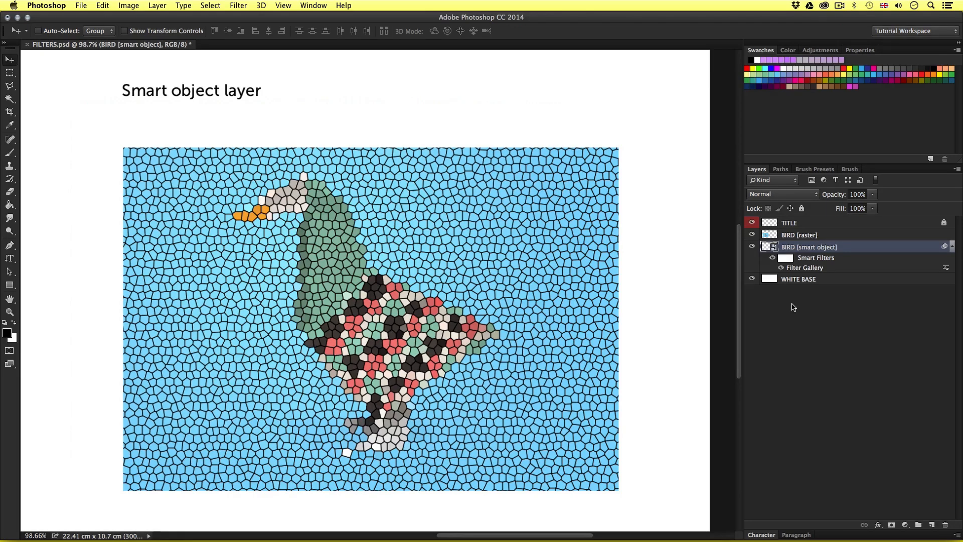
# Edit the Filter Gallery smart filter and set the Stained Glass Cell Size to 12.
pyautogui.doubleClick(803, 269)
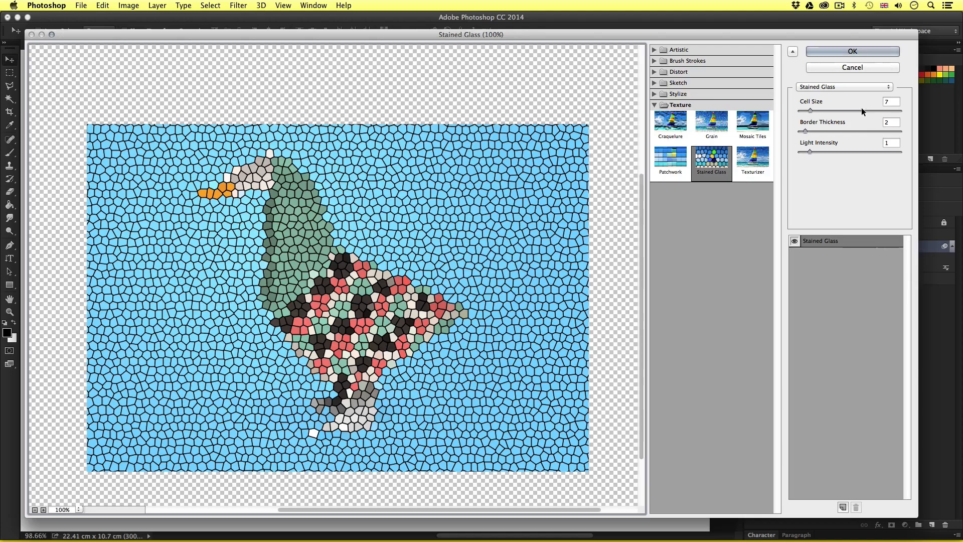
pyautogui.doubleClick(891, 102)
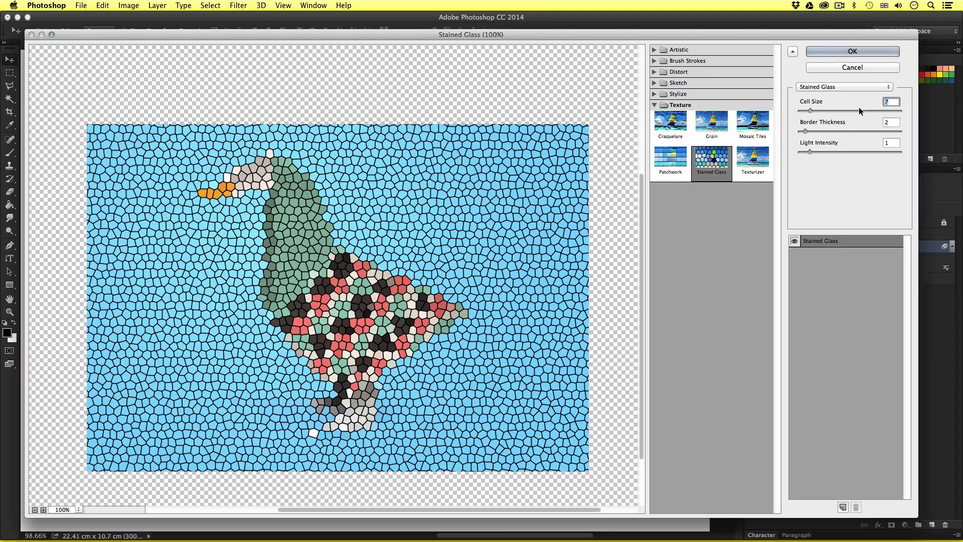
pyautogui.write('12')
pyautogui.click(847, 50)
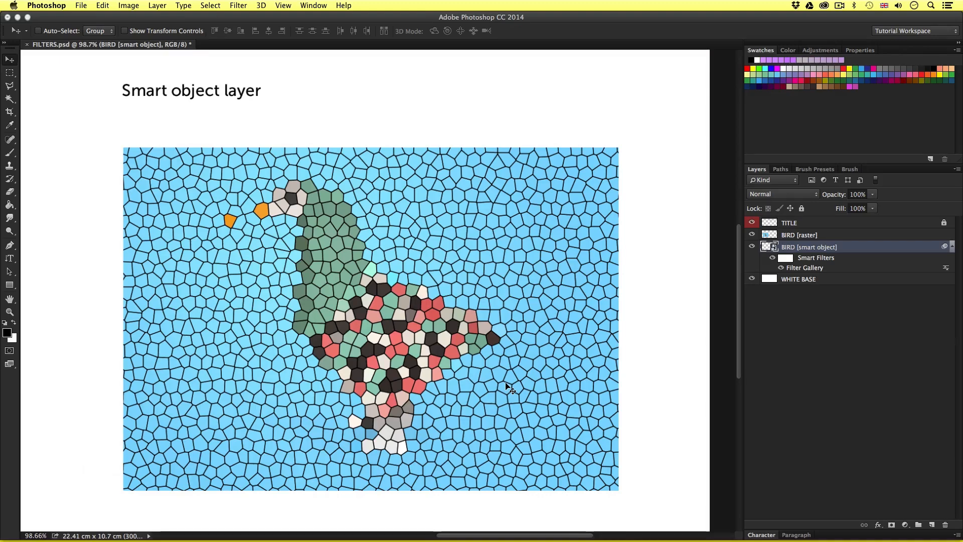
# Add a Gaussian Blur with a 6 pixel radius as a second smart filter on BIRD [smart object].
pyautogui.click(243, 6)
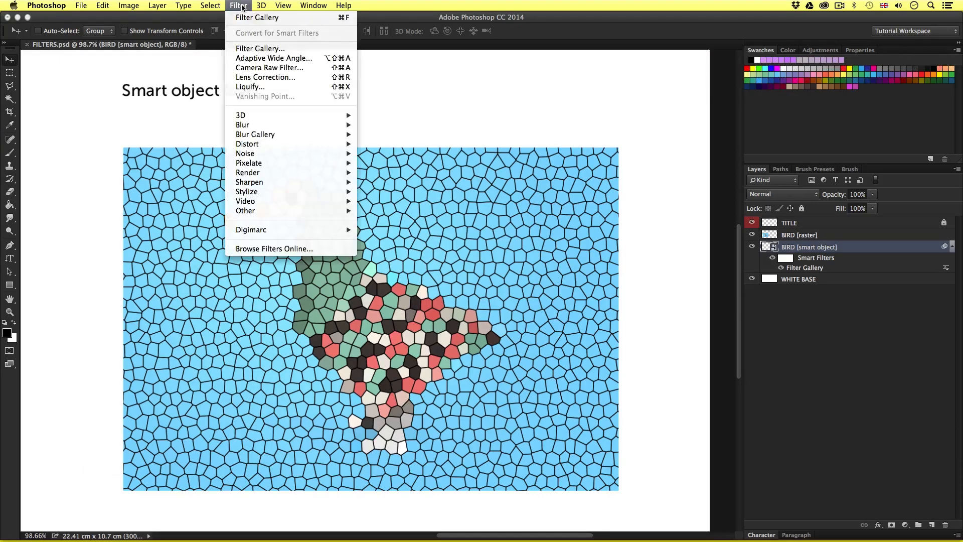
pyautogui.moveTo(269, 126)
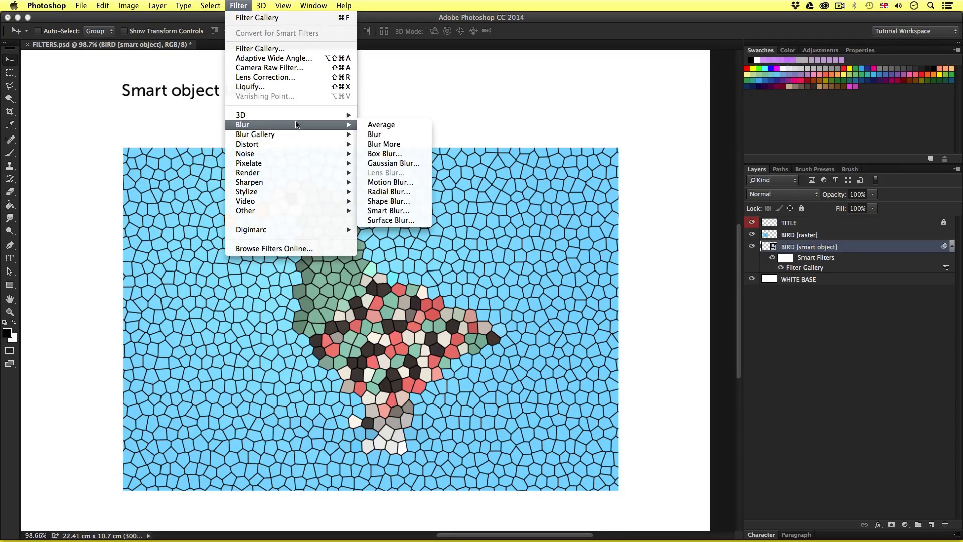
pyautogui.click(393, 163)
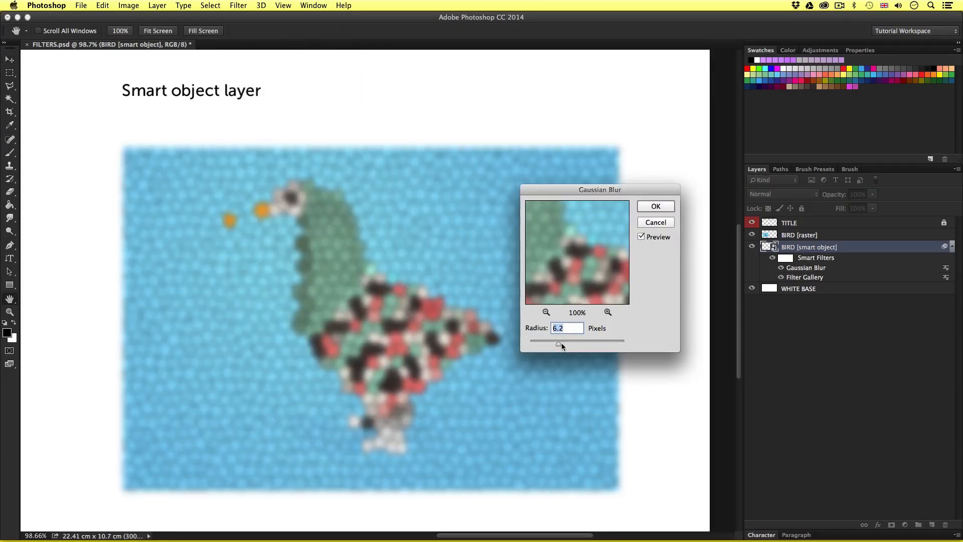
pyautogui.write('6')
pyautogui.click(650, 207)
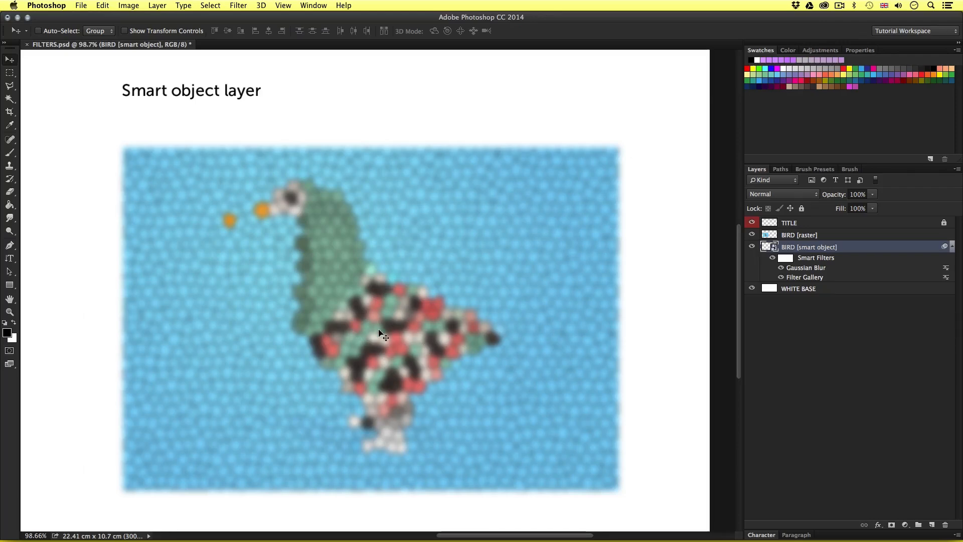
# Compare the smart object bird with Gaussian Blur, Filter Gallery and all smart filters each switched off and back on.
pyautogui.click(780, 268)
pyautogui.click(781, 268)
pyautogui.click(781, 278)
pyautogui.click(780, 278)
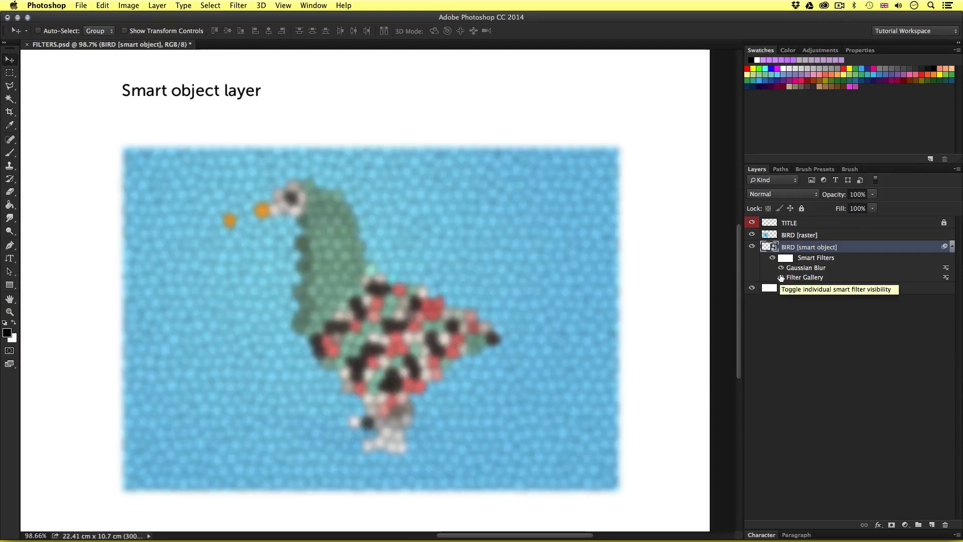
pyautogui.click(772, 258)
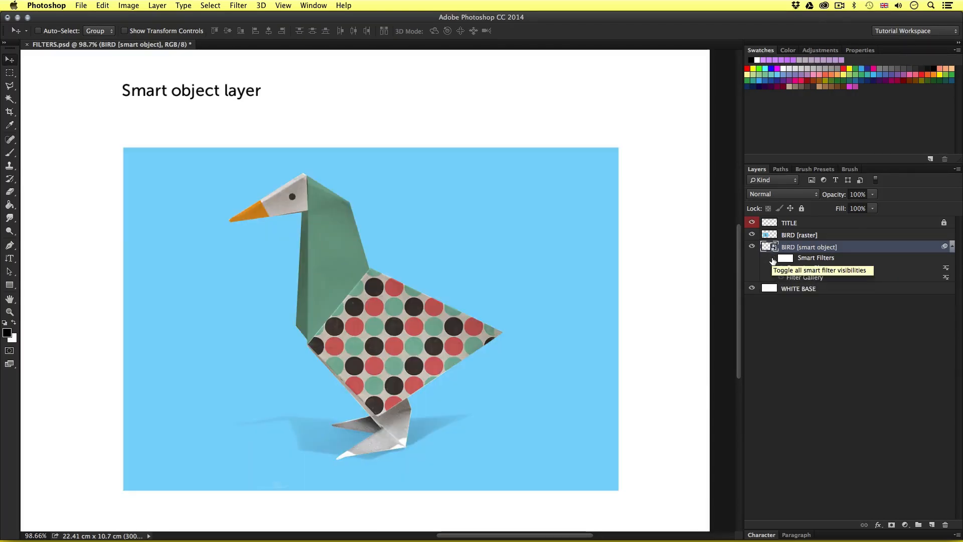
pyautogui.click(772, 258)
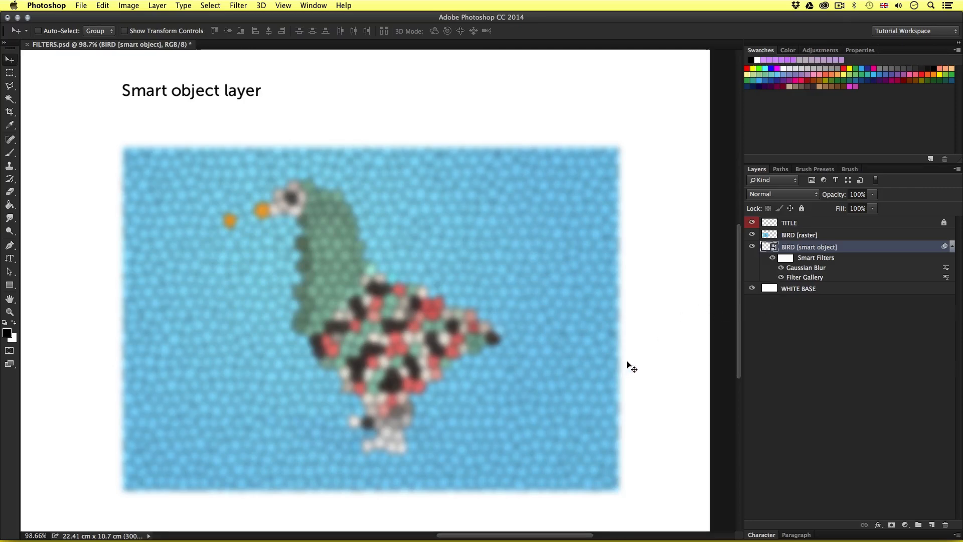
# Switch the two smart filters off and on beside the raster bird, leaving Filter Gallery shown and Gaussian Blur hidden.
pyautogui.press('super+r')
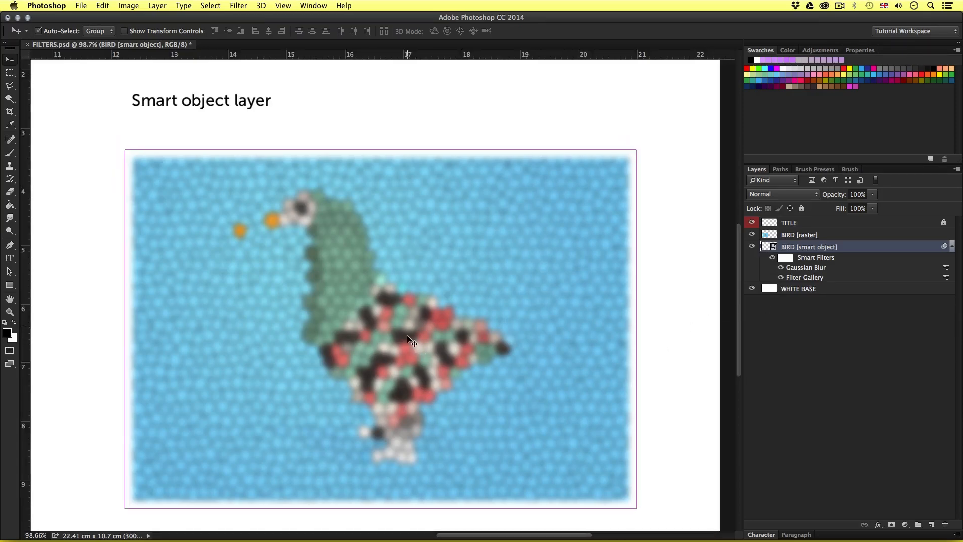
pyautogui.press('super+0')
pyautogui.press('super+r')
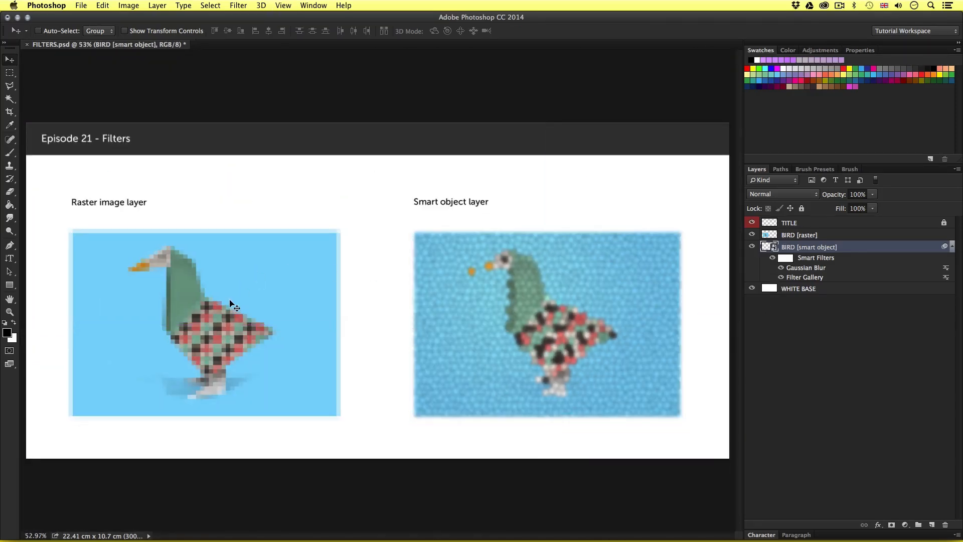
pyautogui.click(781, 277)
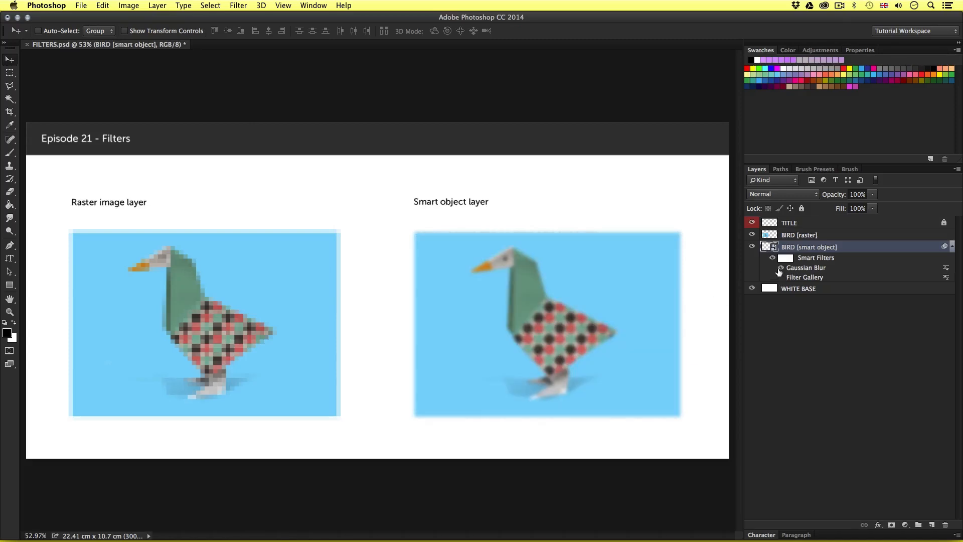
pyautogui.click(781, 267)
pyautogui.click(781, 267)
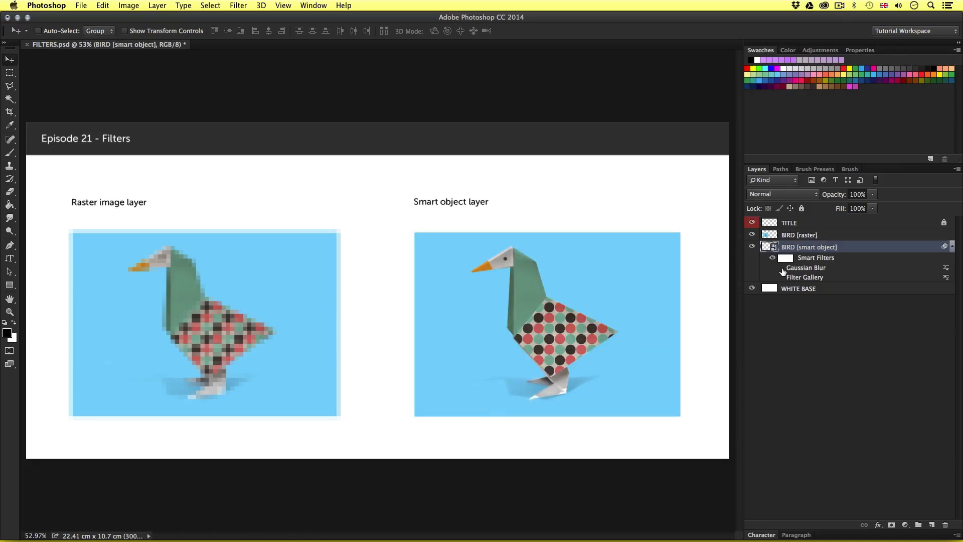
pyautogui.click(781, 277)
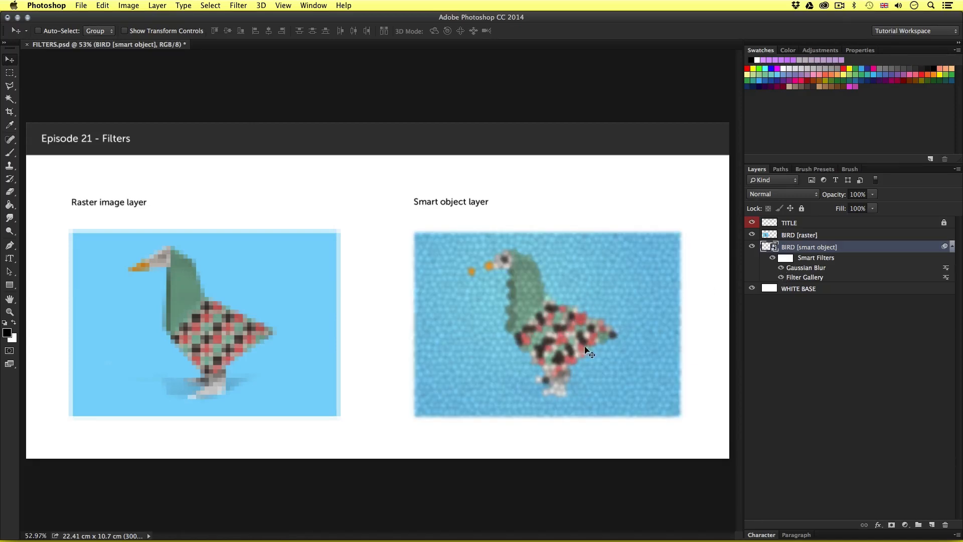
pyautogui.click(781, 267)
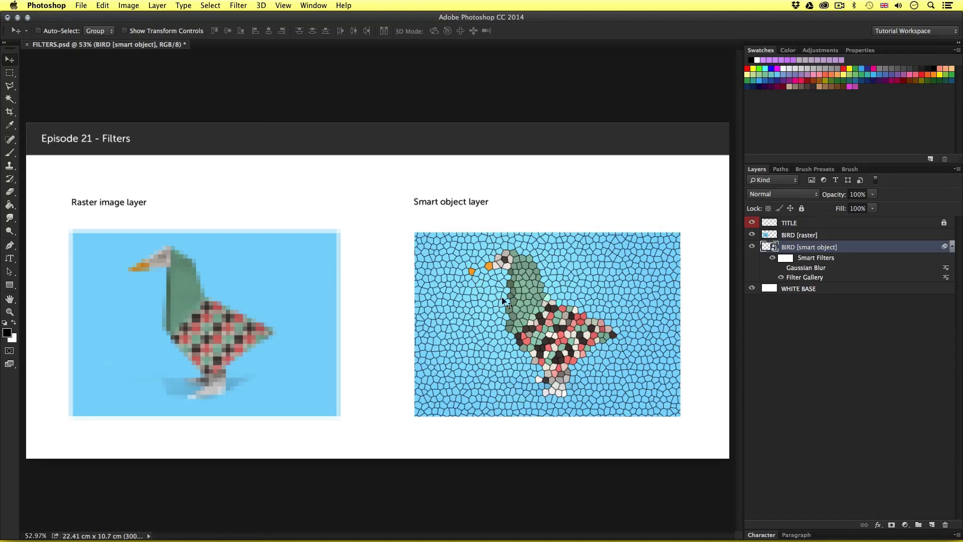